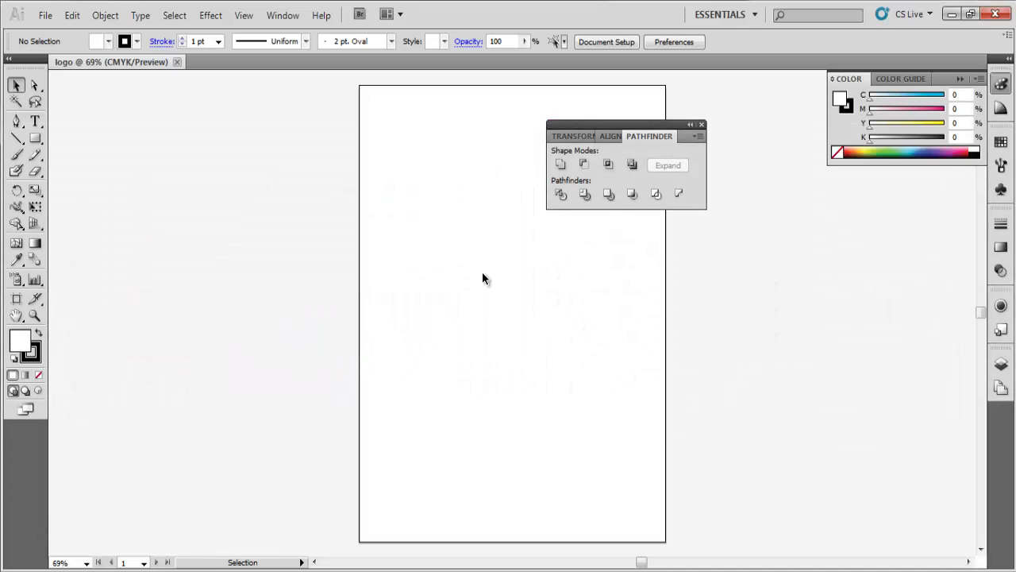
# Step: Draw a circle about 71 mm in diameter in the upper part of the artboard
pyautogui.hotkey('ctrl', '+')
pyautogui.moveTo(475, 437); pyautogui.dragTo(523, 438)
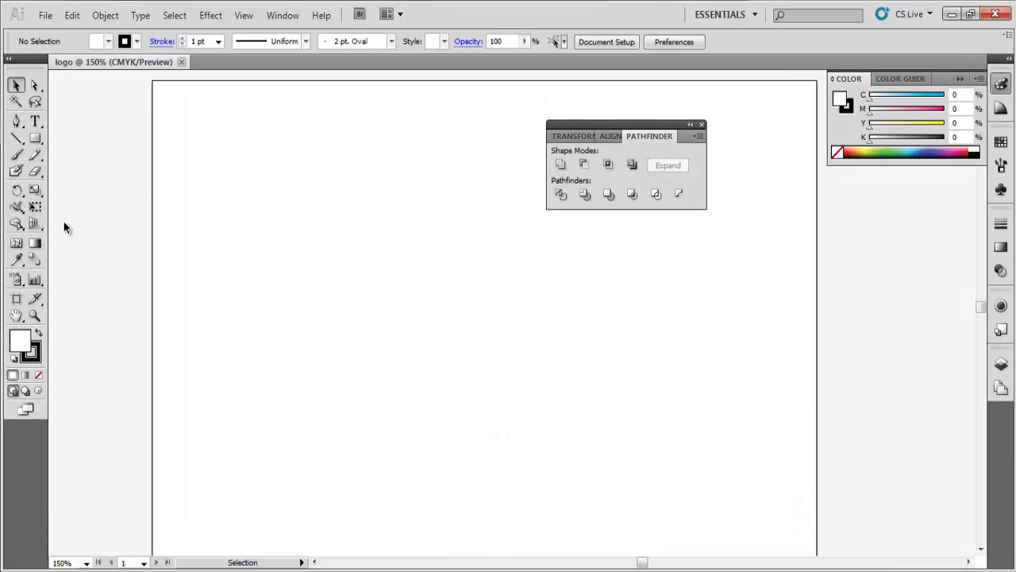
pyautogui.moveTo(38, 142); pyautogui.dragTo(77, 177)
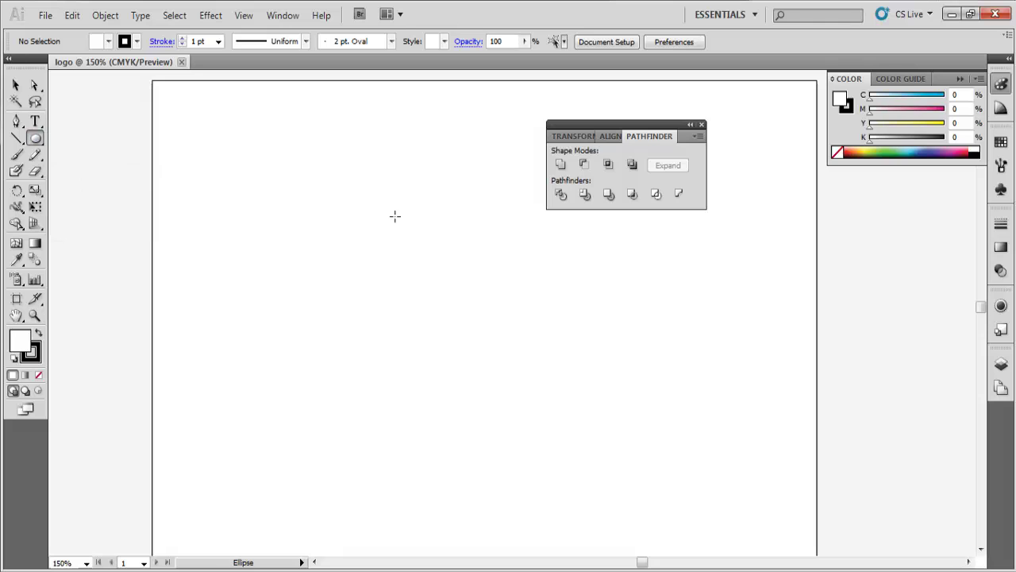
pyautogui.moveTo(395, 219); pyautogui.dragTo(456, 333)
pyautogui.moveTo(338, 233); pyautogui.dragTo(336, 288)
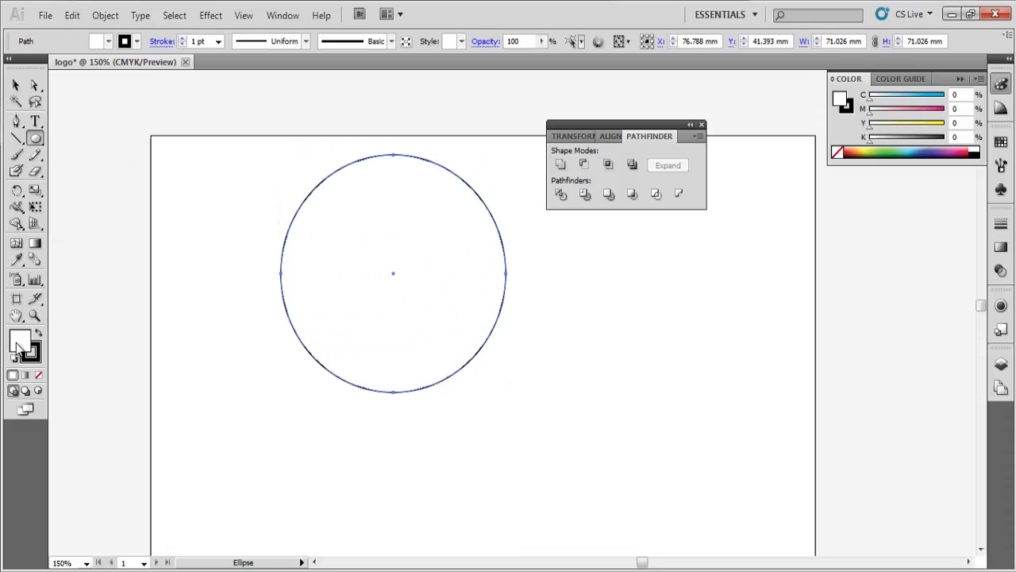
# Step: Fill the circle with yellow #D3C513
pyautogui.doubleClick(19, 347)
pyautogui.click(527, 363)
pyautogui.click(492, 227)
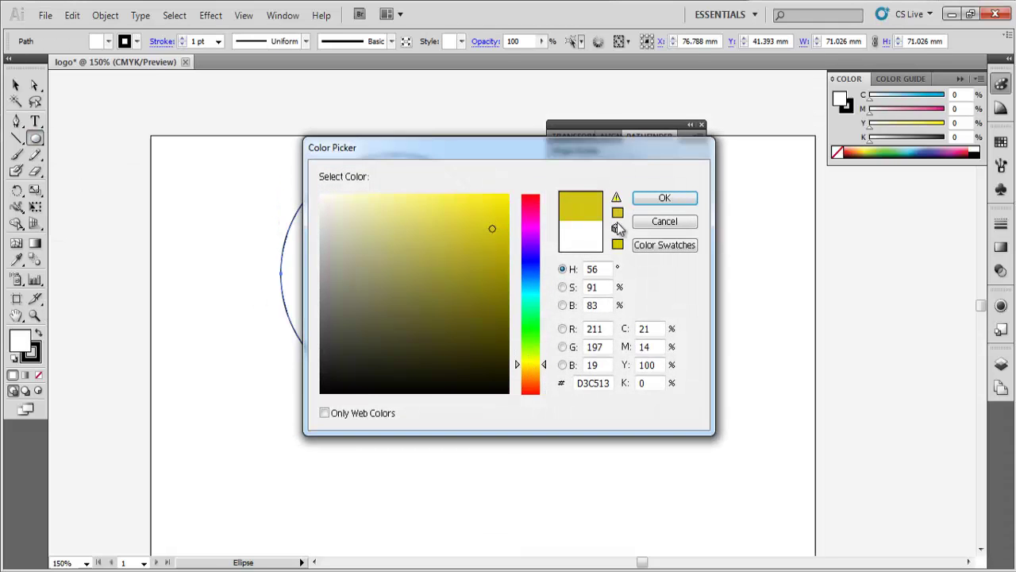
pyautogui.press('Return')
# Step: Shift the circle slightly down and to the left, and remove its stroke
pyautogui.press('v')
pyautogui.moveTo(347, 263); pyautogui.dragTo(335, 279)
pyautogui.click(34, 356)
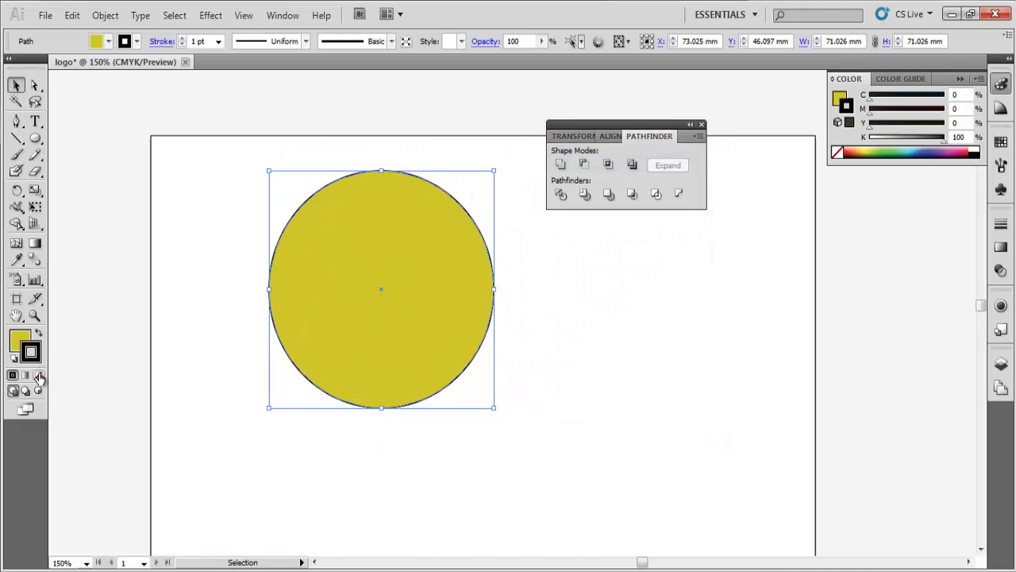
pyautogui.click(39, 375)
pyautogui.click(177, 161)
pyautogui.hotkey('ctrl', '+')
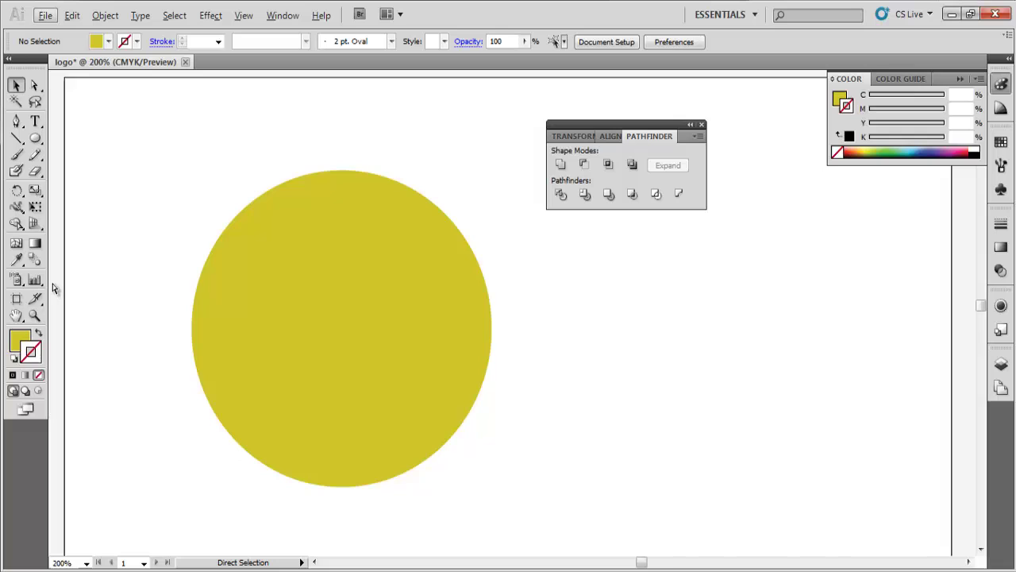
# Step: Show the rulers and move the yellow circle about 5 mm to the right
pyautogui.hotkey('alt', 't')
pyautogui.press('Escape')
pyautogui.hotkey('ctrl', 'r')
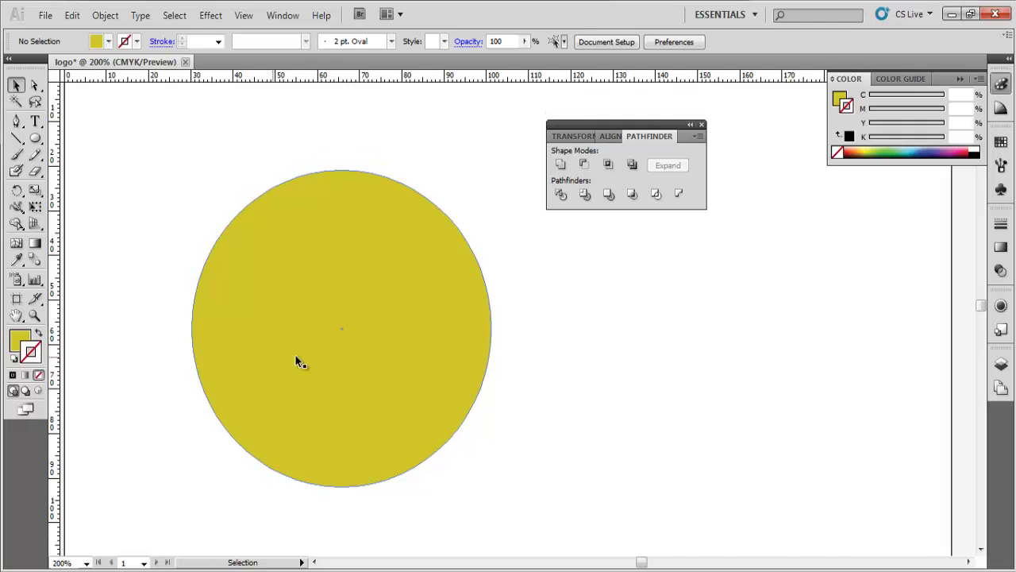
pyautogui.moveTo(296, 358); pyautogui.dragTo(317, 358)
# Step: Place ruler guides along the left, top, bottom and right edges of the circle
pyautogui.moveTo(181, 320); pyautogui.dragTo(67, 337)
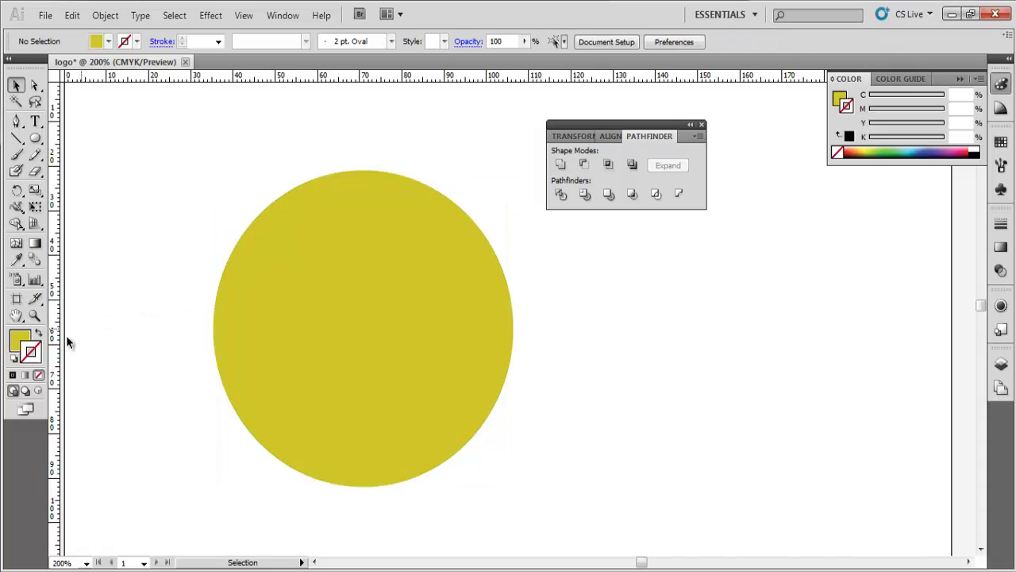
pyautogui.moveTo(201, 356); pyautogui.dragTo(211, 362)
pyautogui.moveTo(314, 172); pyautogui.dragTo(316, 170)
pyautogui.moveTo(333, 77); pyautogui.dragTo(370, 486)
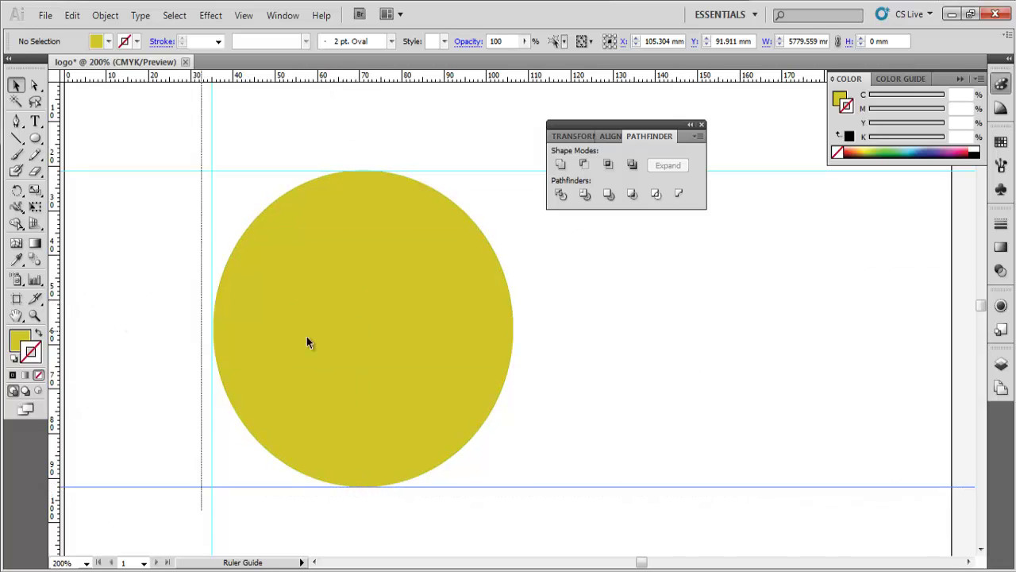
pyautogui.moveTo(508, 349); pyautogui.dragTo(512, 349)
# Step: Add anchor points on the circle's upper-left and lower-right arcs and pull them out to the guide intersections
pyautogui.moveTo(19, 127); pyautogui.dragTo(57, 142)
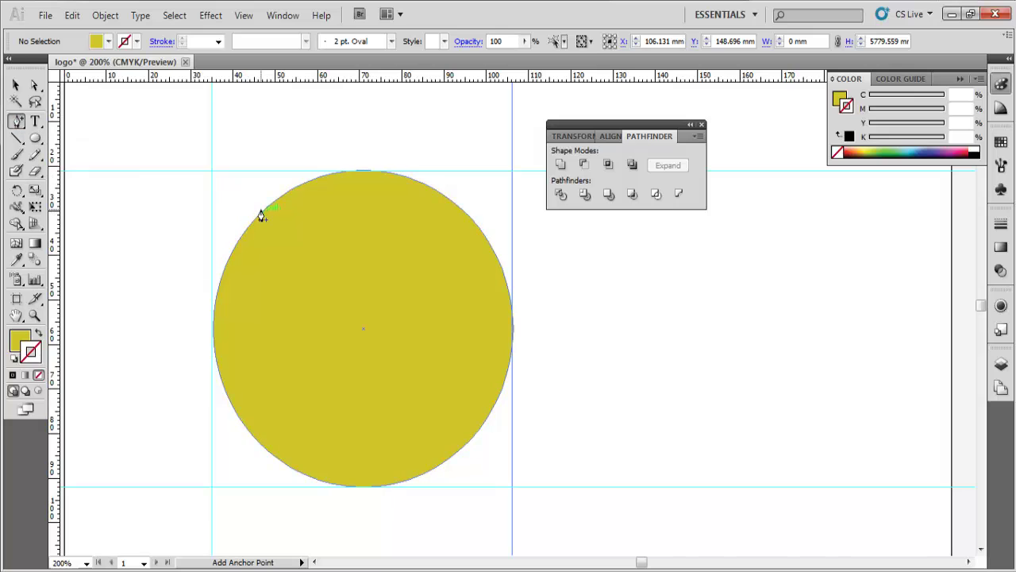
pyautogui.click(261, 213)
pyautogui.click(475, 441)
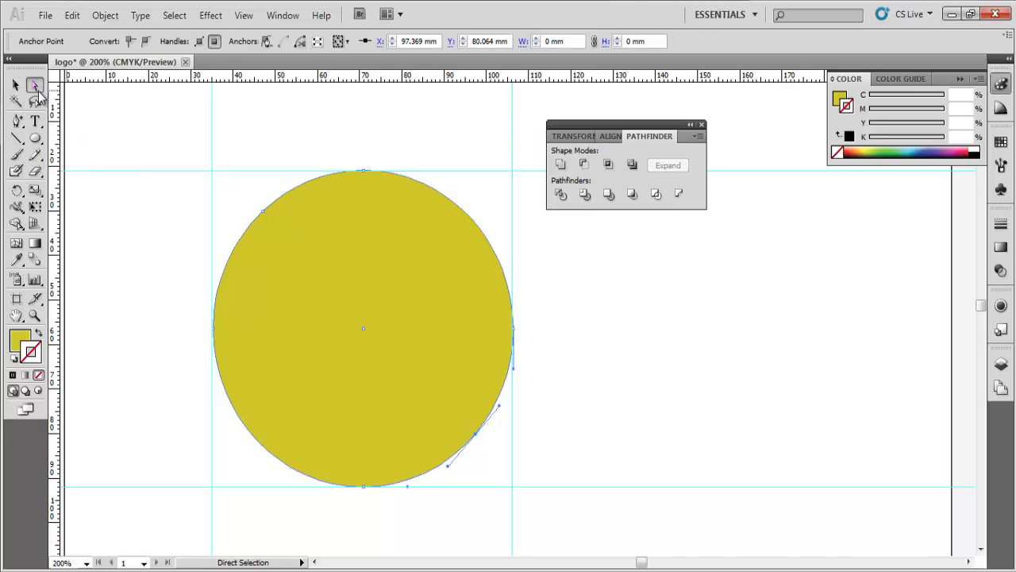
pyautogui.moveTo(265, 216); pyautogui.dragTo(214, 166)
pyautogui.moveTo(479, 443); pyautogui.dragTo(515, 493)
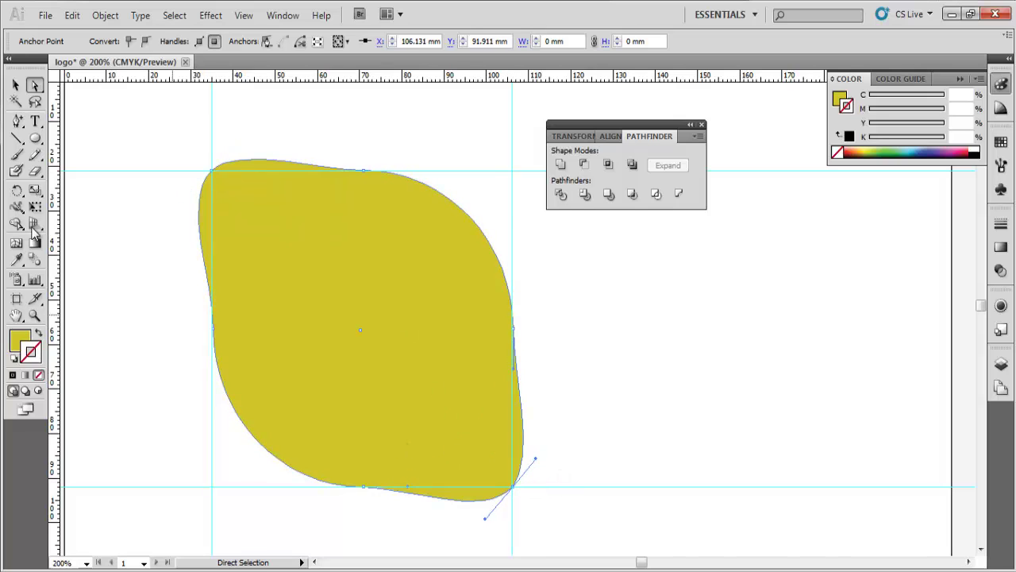
# Step: Convert the leaf shape's upper-left and lower-right smooth anchor points into sharp corners
pyautogui.moveTo(16, 121); pyautogui.dragTo(48, 173)
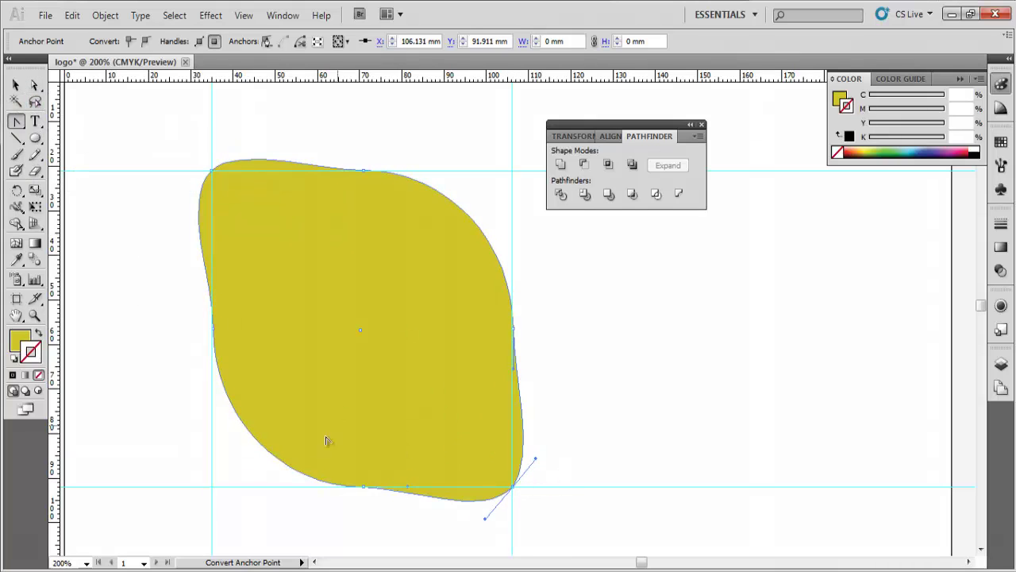
pyautogui.click(512, 488)
pyautogui.click(211, 169)
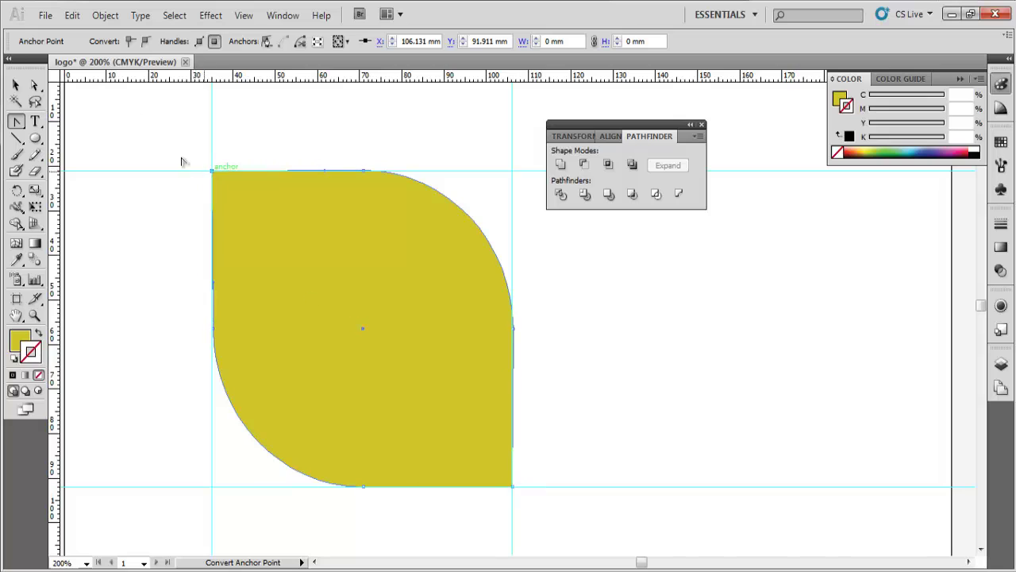
pyautogui.click(170, 179)
# Step: Delete all the ruler guides around the leaf shape
pyautogui.moveTo(447, 125); pyautogui.dragTo(595, 208)
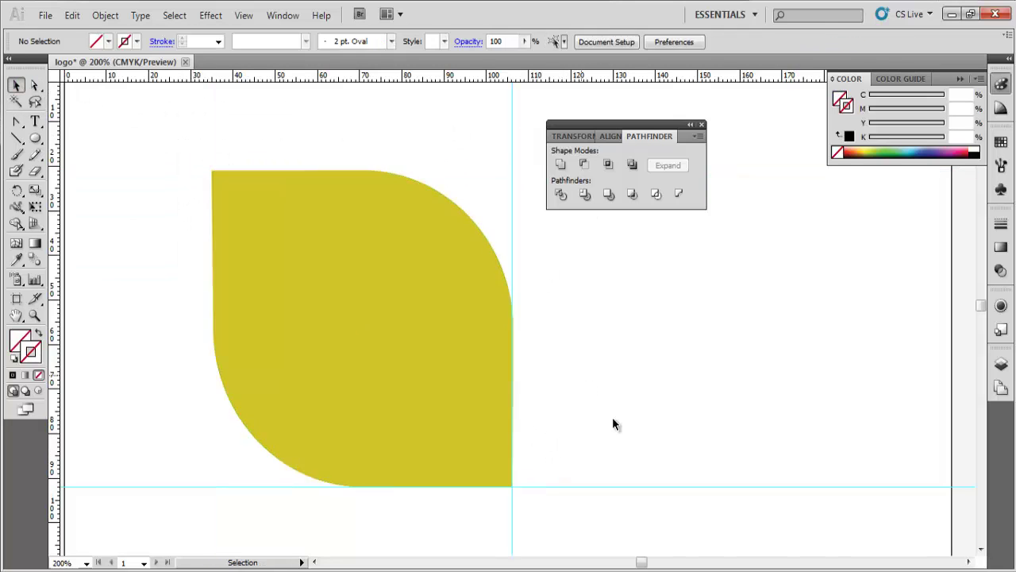
pyautogui.click(644, 485)
pyautogui.press('Delete')
pyautogui.click(512, 208)
pyautogui.press('Delete')
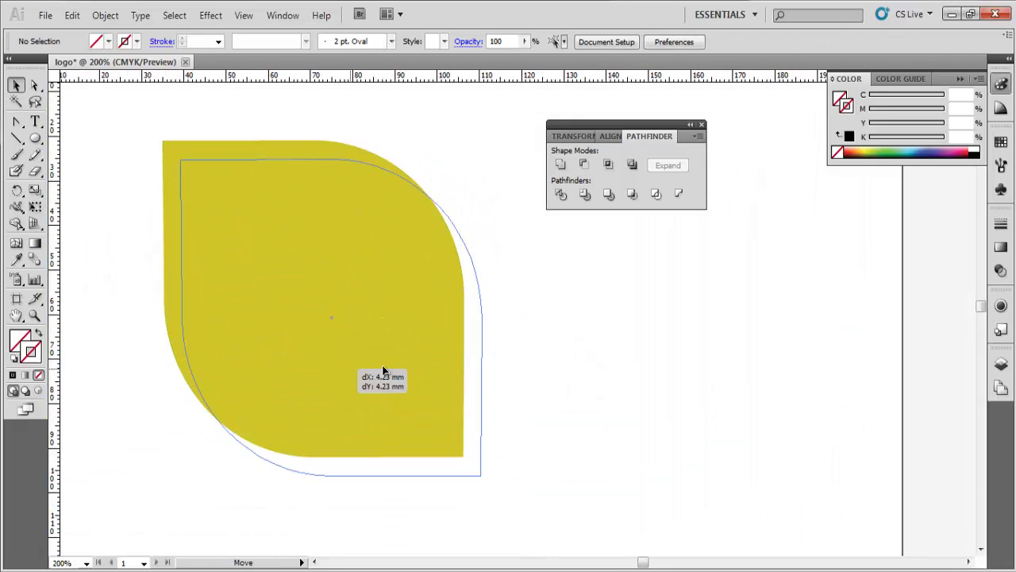
# Step: Duplicate the yellow leaf shape and place the copy to the right of the original
pyautogui.moveTo(351, 363); pyautogui.dragTo(411, 334)
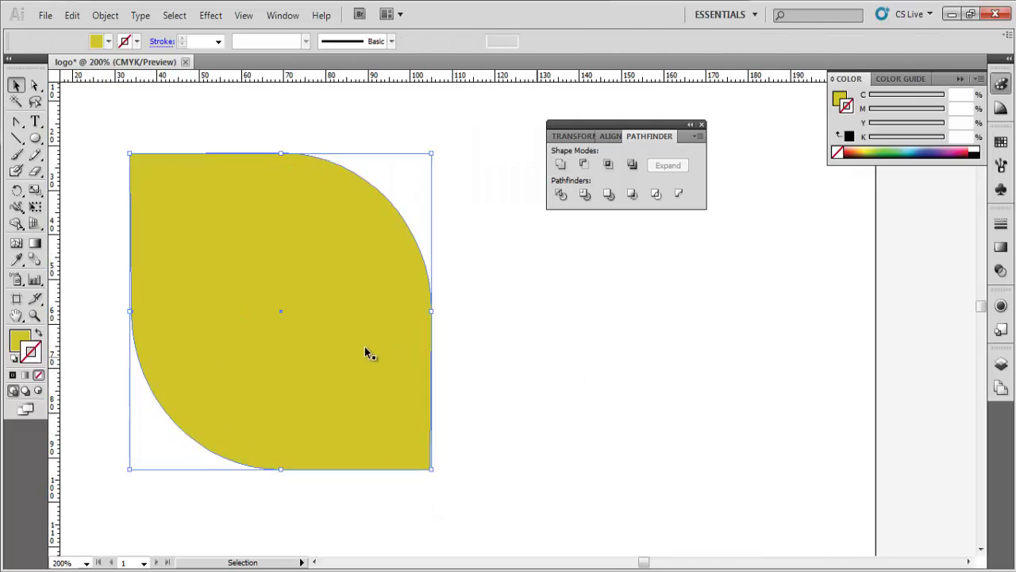
pyautogui.moveTo(344, 351); pyautogui.dragTo(710, 386)
pyautogui.moveTo(622, 374); pyautogui.dragTo(506, 378)
pyautogui.moveTo(533, 404); pyautogui.dragTo(524, 377)
# Step: Reflect the duplicated leaf across the vertical axis
pyautogui.moveTo(20, 194); pyautogui.dragTo(55, 213)
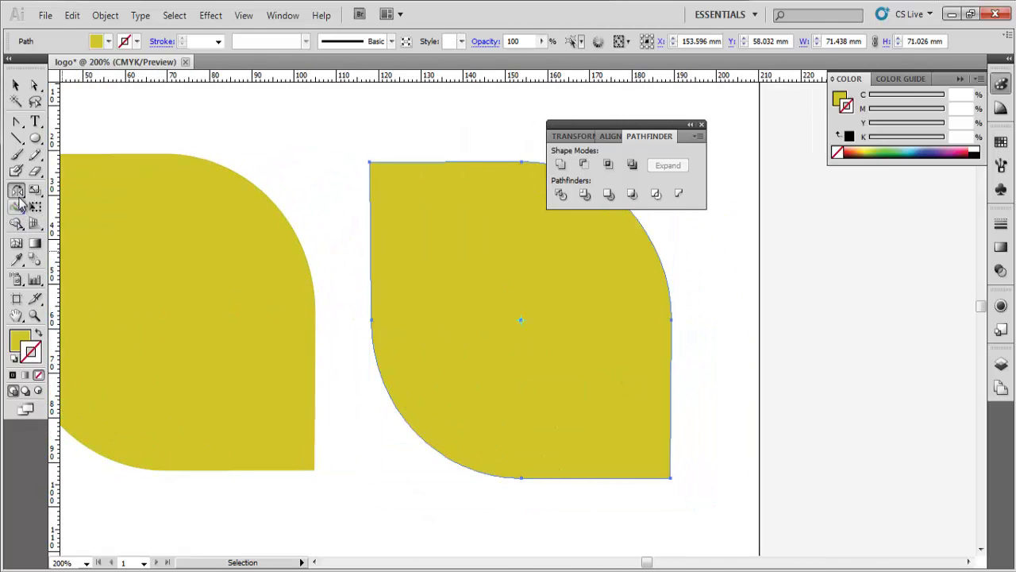
pyautogui.doubleClick(19, 195)
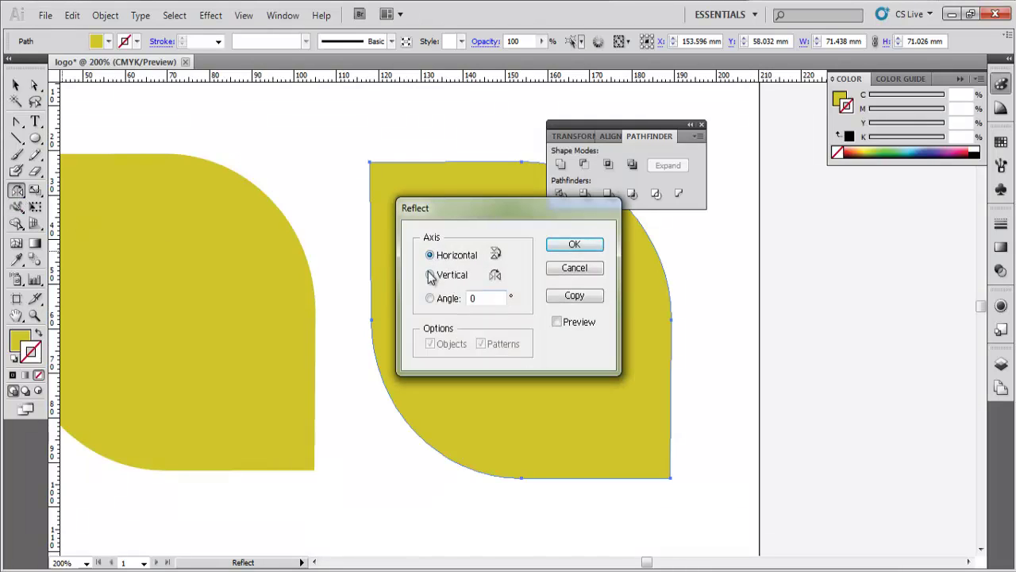
pyautogui.click(557, 321)
pyautogui.click(434, 255)
pyautogui.click(431, 275)
pyautogui.click(563, 249)
# Step: Move the reflected leaf closer to the original, leaving a narrow gap between them
pyautogui.click(19, 83)
pyautogui.moveTo(519, 279); pyautogui.dragTo(533, 289)
pyautogui.hotkey('ctrl', 'z')
pyautogui.moveTo(502, 338)
pyautogui.mouseDown()
pyautogui.moveTo(565, 339)
pyautogui.moveTo(500, 339)
pyautogui.mouseUp()
pyautogui.moveTo(515, 343); pyautogui.dragTo(505, 344)
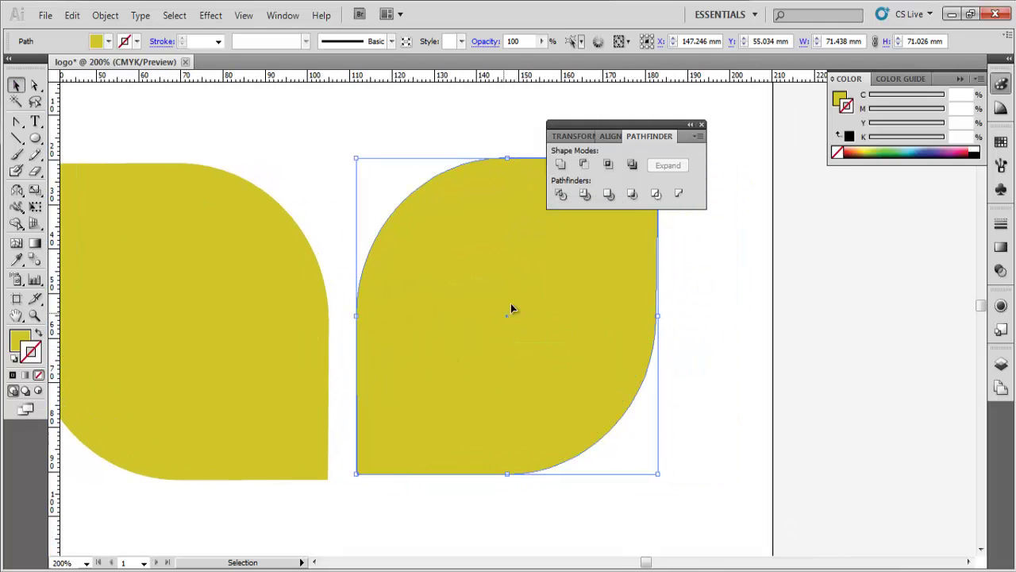
# Step: Draw a rectangle over the reflected leaf's right half and subtract it with Minus Front
pyautogui.moveTo(35, 139); pyautogui.dragTo(70, 142)
pyautogui.scroll(-1, 382, 252)
pyautogui.moveTo(489, 334); pyautogui.dragTo(392, 328)
pyautogui.moveTo(552, 506); pyautogui.dragTo(376, 117)
pyautogui.click(316, 228)
pyautogui.keyDown('shift'); pyautogui.click(397, 316); pyautogui.keyUp('shift')
pyautogui.click(584, 165)
pyautogui.click(219, 138)
pyautogui.moveTo(296, 296); pyautogui.dragTo(291, 300)
pyautogui.click(262, 217)
# Step: Duplicate the original full leaf and place the copy to the right of the half leaf
pyautogui.press('space')
pyautogui.moveTo(349, 338); pyautogui.dragTo(449, 349)
pyautogui.click(271, 334)
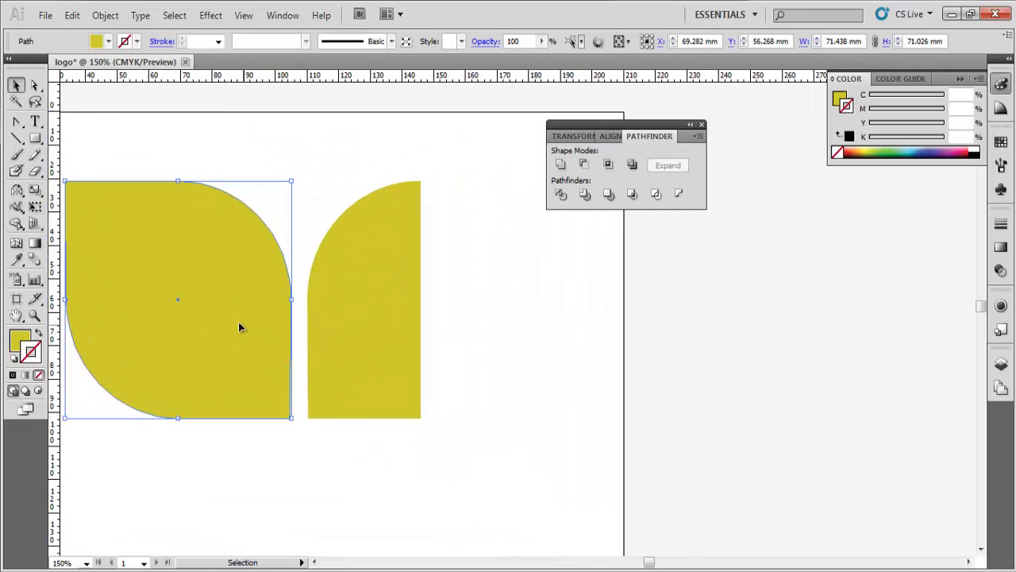
pyautogui.press('space')
pyautogui.moveTo(237, 324); pyautogui.dragTo(422, 344)
pyautogui.moveTo(383, 346); pyautogui.dragTo(423, 304)
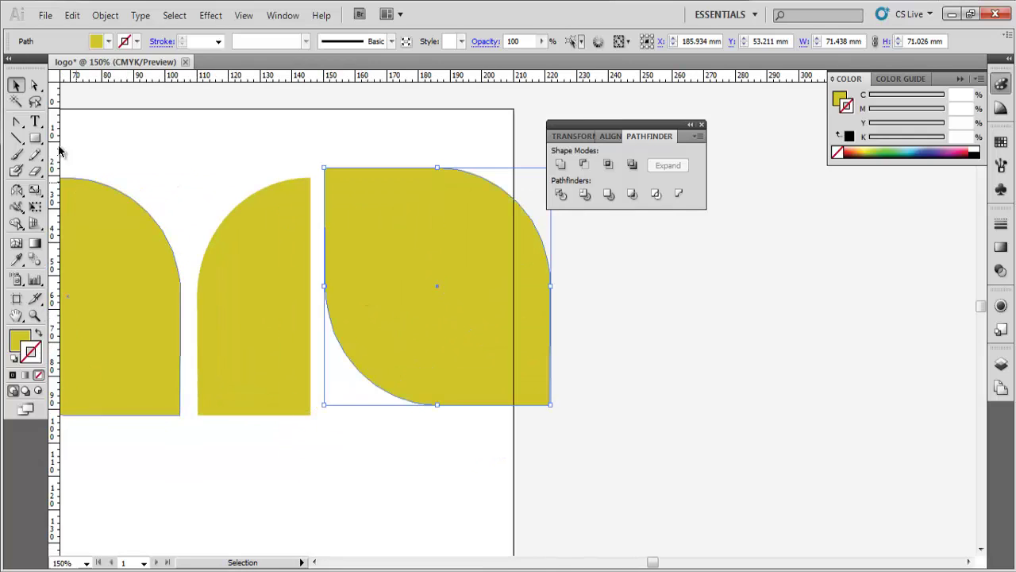
# Step: Draw a rectangle over half of the new leaf copy and subtract it with Minus Front
pyautogui.moveTo(310, 137); pyautogui.dragTo(444, 445)
pyautogui.click(15, 83)
pyautogui.click(254, 150)
pyautogui.click(477, 278)
pyautogui.keyDown('shift'); pyautogui.click(420, 350); pyautogui.keyUp('shift')
pyautogui.click(584, 164)
# Step: Shape the third piece to about 20 mm wide with its curve facing left, and align it beside the half leaf
pyautogui.moveTo(483, 323); pyautogui.dragTo(388, 333)
pyautogui.moveTo(456, 296); pyautogui.dragTo(422, 297)
pyautogui.hotkey('ctrl', 'z')
pyautogui.moveTo(398, 306); pyautogui.dragTo(445, 334)
pyautogui.click(493, 309)
pyautogui.scroll(-2, 438, 314)
pyautogui.scroll(2, 403, 339)
pyautogui.click(385, 334)
pyautogui.click(556, 342)
pyautogui.click(419, 316)
pyautogui.click(431, 316)
pyautogui.click(419, 312)
pyautogui.click(463, 343)
pyautogui.scroll(-1, 465, 344)
pyautogui.click(646, 351)
pyautogui.scroll(1, 447, 341)
pyautogui.moveTo(382, 343); pyautogui.dragTo(446, 360)
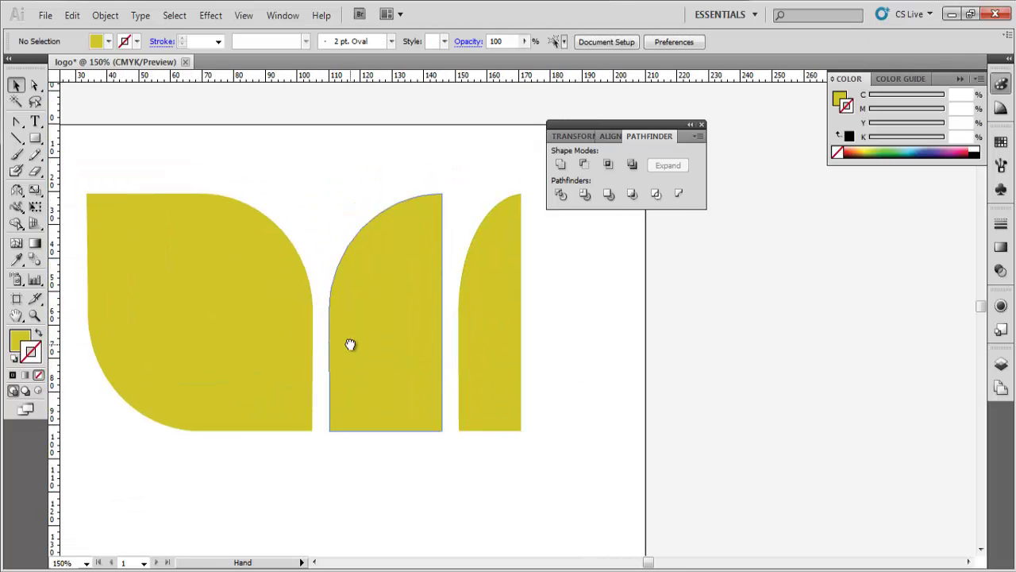
# Step: Select all three yellow shapes and group them
pyautogui.moveTo(350, 343); pyautogui.dragTo(377, 327)
pyautogui.hotkey('ctrl', 'a')
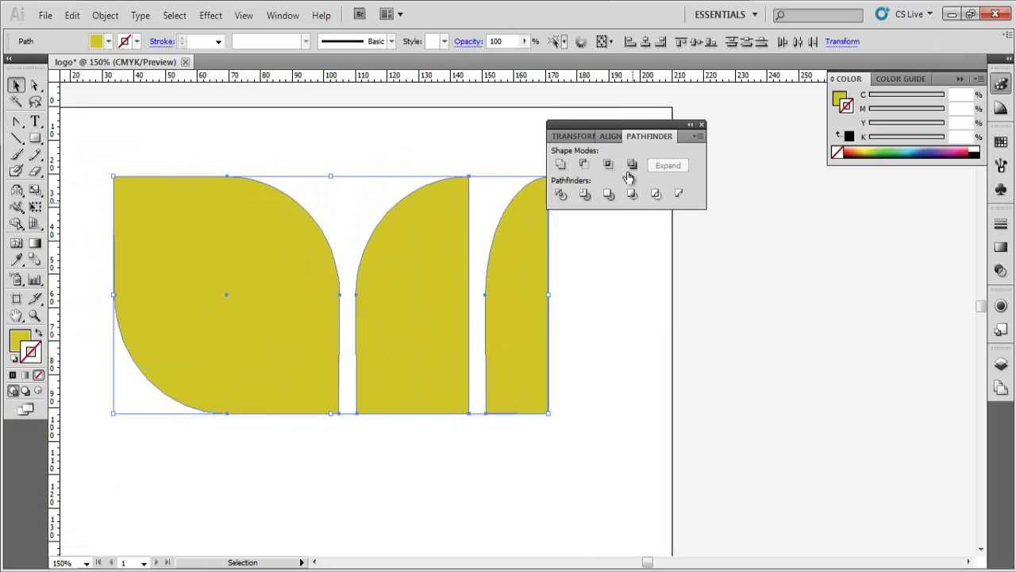
pyautogui.hotkey('ctrl', 'g')
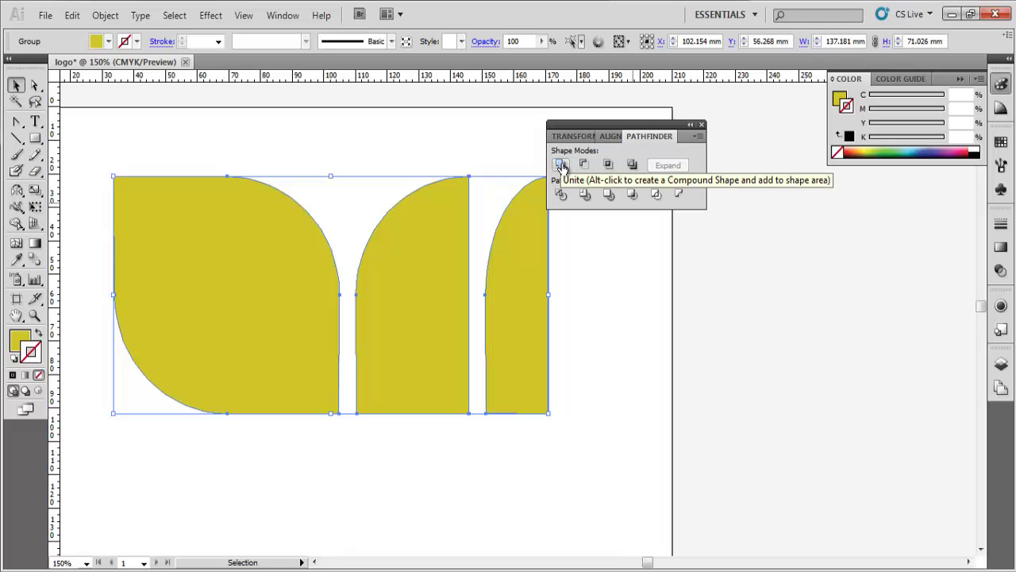
pyautogui.click(373, 152)
pyautogui.moveTo(403, 284); pyautogui.dragTo(408, 274)
# Step: Duplicate the yellow logo group and place the copy below the original
pyautogui.click(627, 341)
pyautogui.moveTo(428, 341); pyautogui.dragTo(502, 514)
pyautogui.moveTo(511, 469); pyautogui.dragTo(863, 448)
pyautogui.press('Delete')
pyautogui.scroll(-1, 501, 494)
pyautogui.moveTo(501, 494); pyautogui.dragTo(621, 411)
pyautogui.scroll(1, 525, 412)
# Step: Draw a rectangle about 191 by 83 mm to the right of the lower logo group
pyautogui.moveTo(524, 412); pyautogui.dragTo(355, 400)
pyautogui.moveTo(491, 388); pyautogui.dragTo(654, 439)
pyautogui.click(653, 439)
pyautogui.moveTo(651, 273)
pyautogui.mouseDown()
pyautogui.moveTo(783, 404)
pyautogui.moveTo(975, 547)
pyautogui.mouseUp()
pyautogui.press('v')
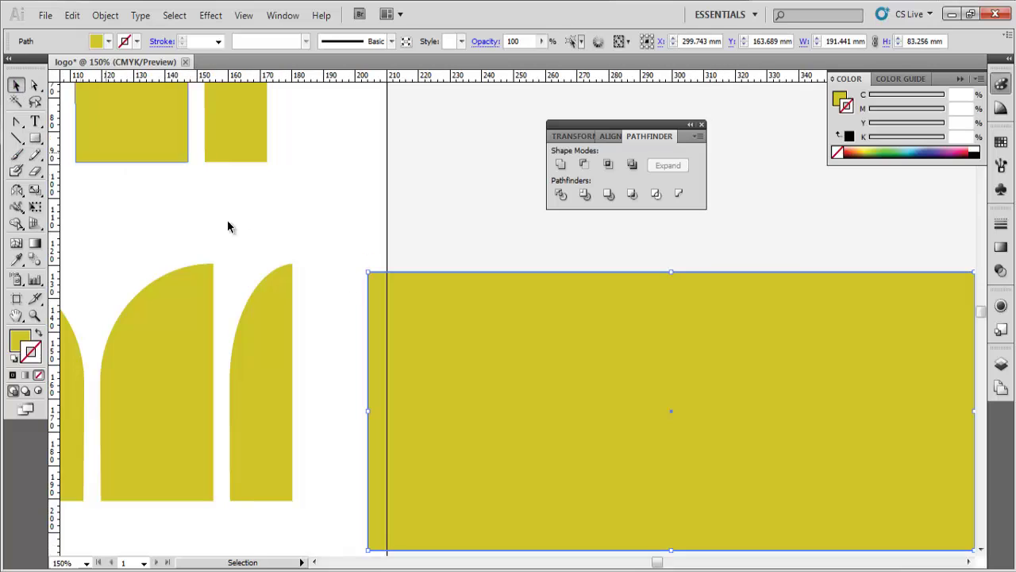
# Step: Fill the rectangle with pinkish red and move it over the lower logo group
pyautogui.doubleClick(20, 343)
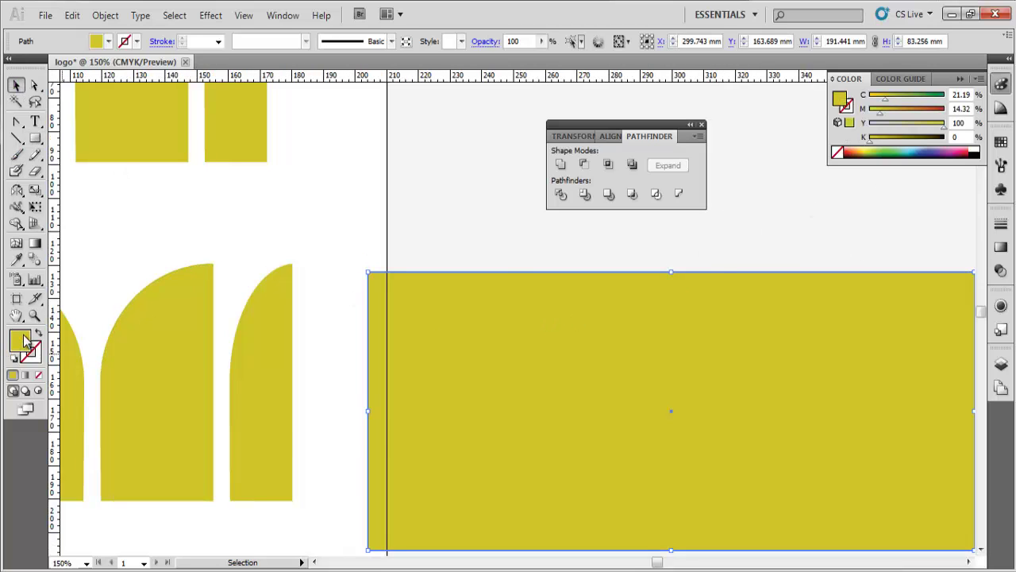
pyautogui.click(645, 198)
pyautogui.hotkey('ctrl', '-')
pyautogui.hotkey('ctrl', '-')
pyautogui.moveTo(623, 348); pyautogui.dragTo(379, 344)
# Step: Duplicate the red rectangle, fill the copy with light blue and tilt it clockwise from the shared upper-left corner
pyautogui.hotkey('ctrl', '+')
pyautogui.hotkey('ctrl', '+')
pyautogui.moveTo(799, 458); pyautogui.dragTo(794, 472)
pyautogui.hotkey('ctrl', 'z')
pyautogui.moveTo(498, 305); pyautogui.dragTo(417, 261)
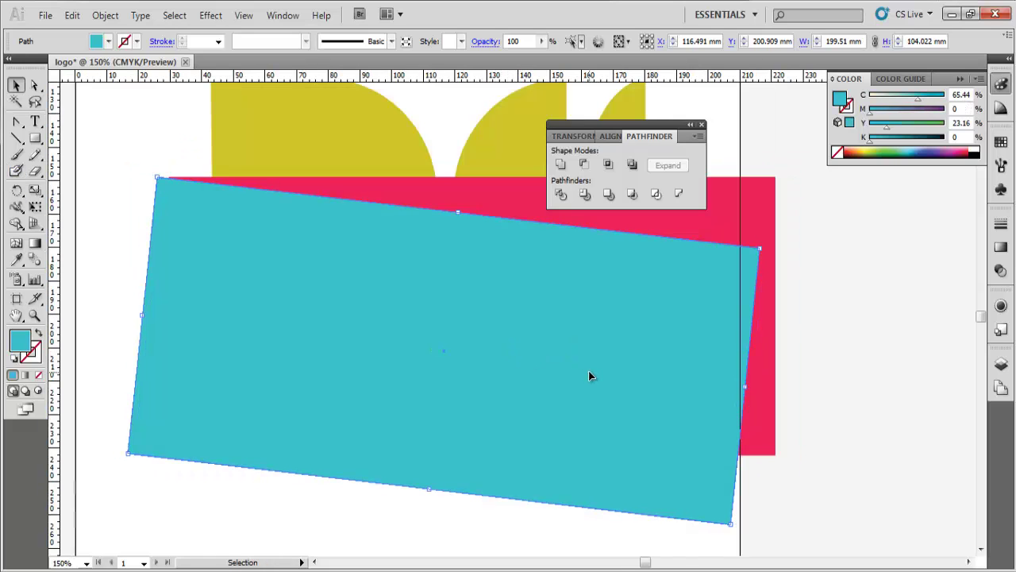
# Step: Duplicate the light blue rectangle and rotate the copy further clockwise
pyautogui.doubleClick(570, 365)
pyautogui.moveTo(570, 364); pyautogui.dragTo(570, 362)
pyautogui.doubleClick(797, 349)
pyautogui.click(539, 355)
pyautogui.moveTo(668, 464); pyautogui.dragTo(668, 475)
pyautogui.moveTo(725, 540); pyautogui.dragTo(108, 337)
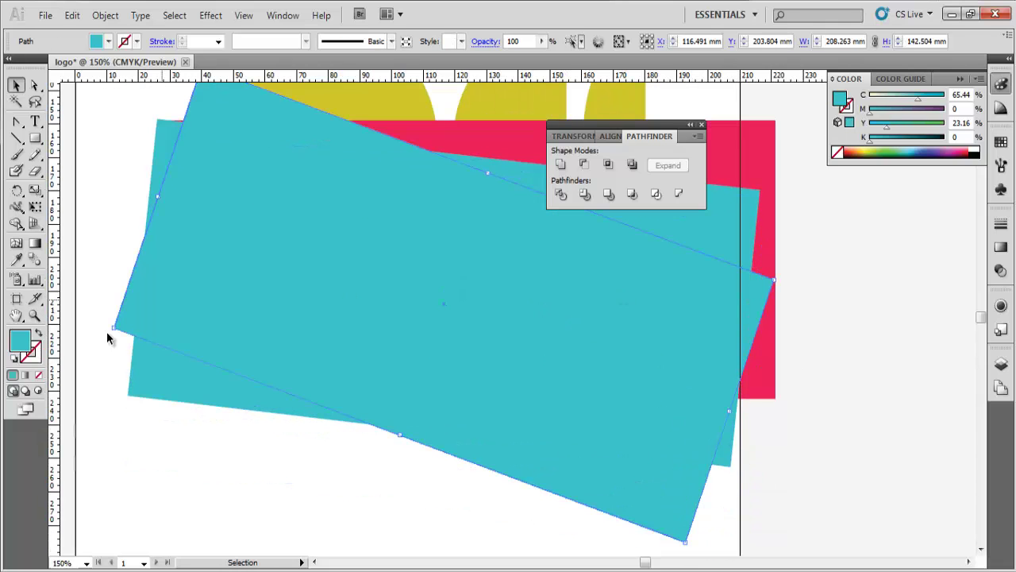
# Step: Fill the rotated rectangle copy with dark teal
pyautogui.doubleClick(20, 341)
pyautogui.click(434, 295)
pyautogui.click(664, 197)
# Step: Adjust the teal rectangle's rotation and fit its upper-left corner to the other rectangles, fine-tuning the light blue one's position
pyautogui.moveTo(429, 332); pyautogui.dragTo(352, 372)
pyautogui.moveTo(555, 387); pyautogui.dragTo(607, 367)
pyautogui.moveTo(762, 304); pyautogui.dragTo(760, 247)
pyautogui.moveTo(502, 262); pyautogui.dragTo(513, 252)
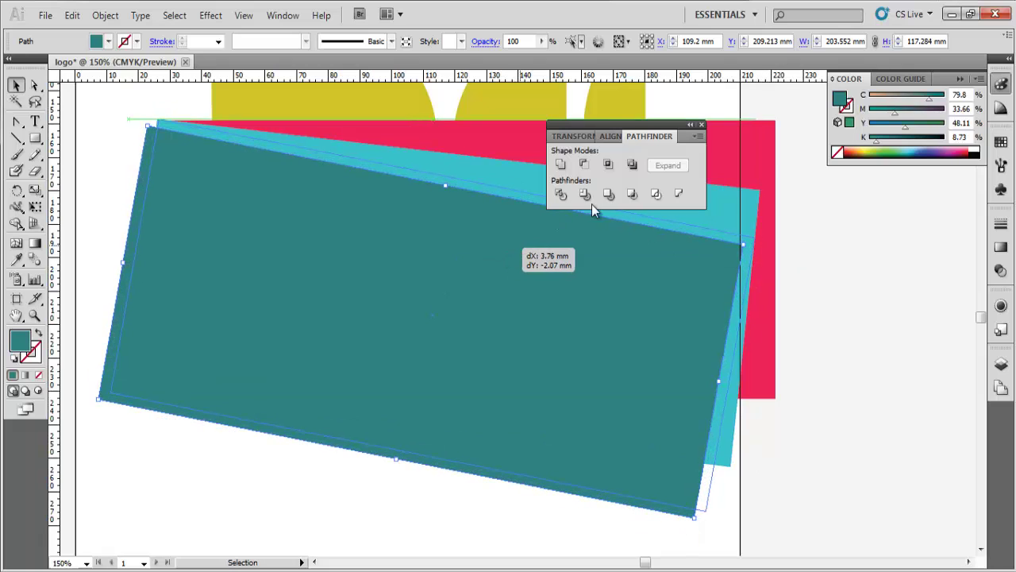
pyautogui.moveTo(594, 210); pyautogui.dragTo(594, 210)
pyautogui.click(762, 259)
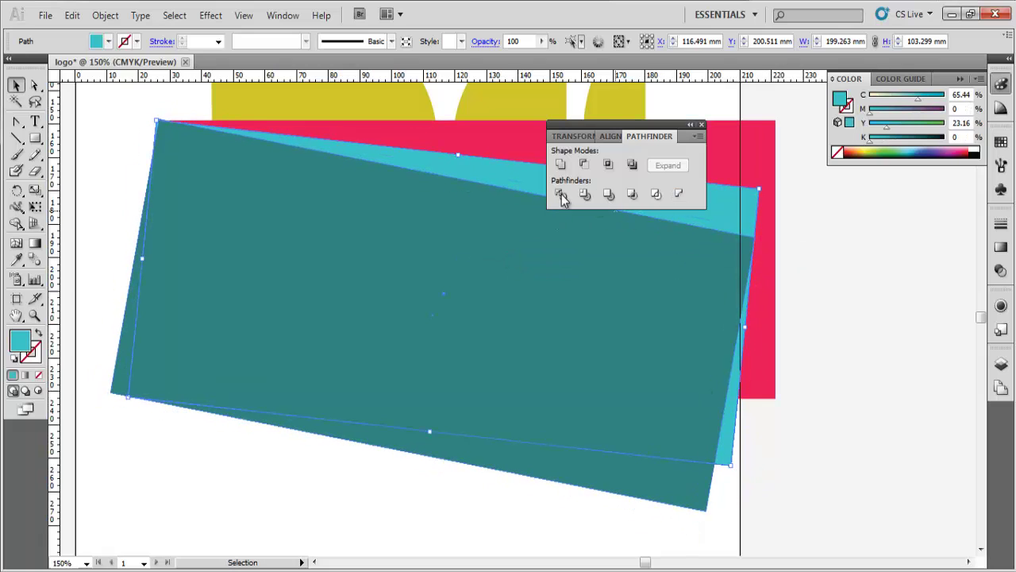
pyautogui.moveTo(506, 180)
pyautogui.mouseDown()
pyautogui.moveTo(517, 165)
pyautogui.moveTo(509, 187)
pyautogui.moveTo(523, 185)
pyautogui.mouseUp()
pyautogui.moveTo(553, 385); pyautogui.dragTo(544, 387)
# Step: Duplicate the teal rectangle slightly lower and fill the copy with dark green
pyautogui.click(797, 350)
pyautogui.click(617, 364)
pyautogui.moveTo(521, 312); pyautogui.dragTo(532, 353)
pyautogui.doubleClick(20, 339)
pyautogui.click(665, 198)
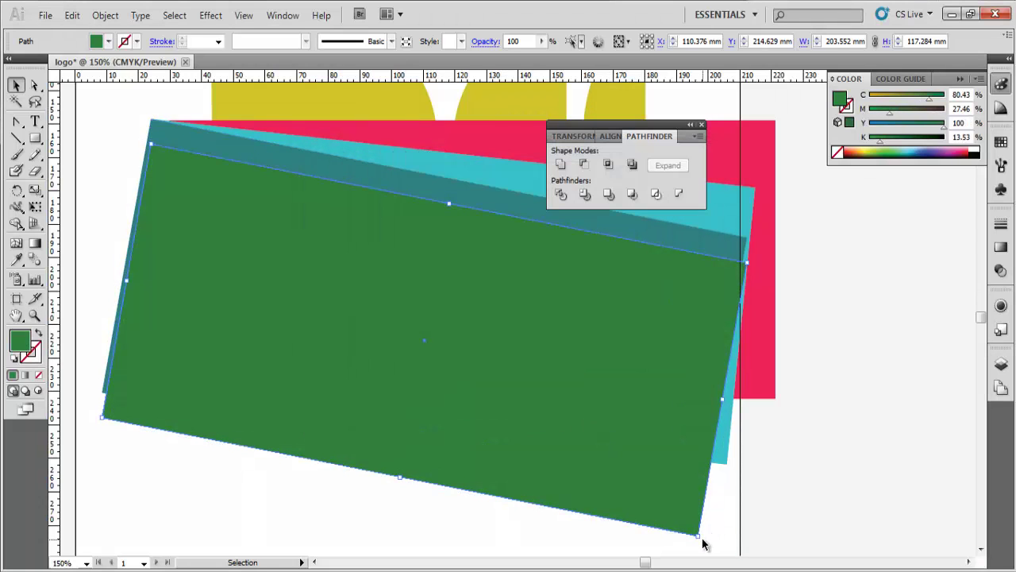
# Step: Rotate the green rectangle further clockwise and fit its upper-left corner to the fan's origin
pyautogui.moveTo(703, 537); pyautogui.dragTo(683, 546)
pyautogui.press('space')
pyautogui.moveTo(447, 254); pyautogui.dragTo(449, 322)
pyautogui.moveTo(430, 321); pyautogui.dragTo(374, 317)
pyautogui.moveTo(438, 339); pyautogui.dragTo(459, 340)
# Step: Select the four coloured rectangles and duplicate them below the originals
pyautogui.moveTo(728, 334); pyautogui.dragTo(758, 324)
pyautogui.moveTo(577, 316); pyautogui.dragTo(603, 326)
pyautogui.moveTo(723, 282); pyautogui.dragTo(647, 458)
pyautogui.moveTo(660, 344); pyautogui.dragTo(661, 338)
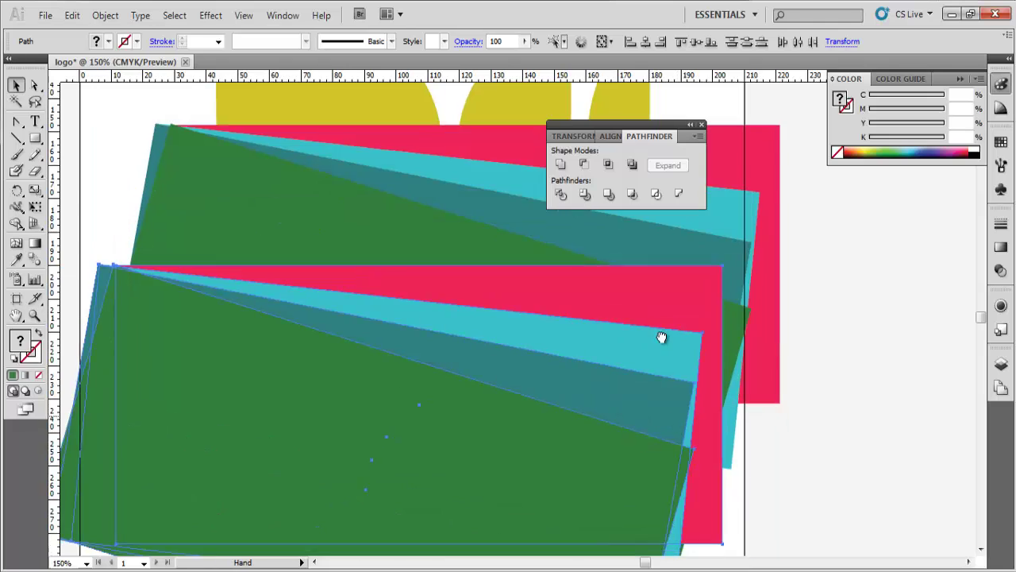
# Step: Rotate the duplicated rectangle set clockwise and move it so it continues the colour fan from the upper-left corner
pyautogui.hotkey('ctrl', '-')
pyautogui.hotkey('ctrl', '-')
pyautogui.moveTo(777, 486); pyautogui.dragTo(741, 544)
pyautogui.moveTo(592, 347); pyautogui.dragTo(563, 330)
pyautogui.moveTo(766, 512); pyautogui.dragTo(710, 533)
pyautogui.hotkey('ctrl', '+')
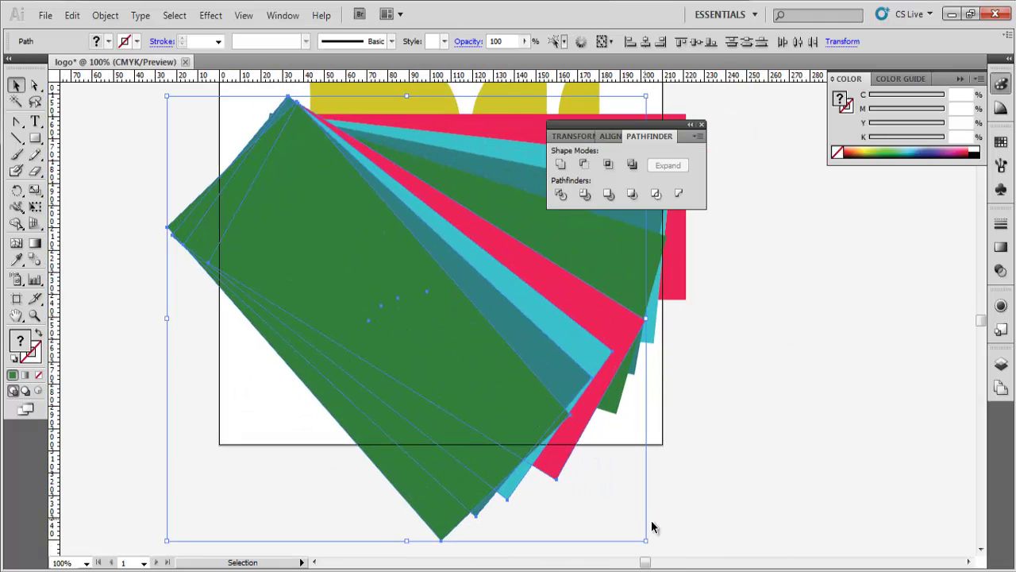
pyautogui.moveTo(649, 533); pyautogui.dragTo(490, 386)
pyautogui.moveTo(428, 323); pyautogui.dragTo(433, 318)
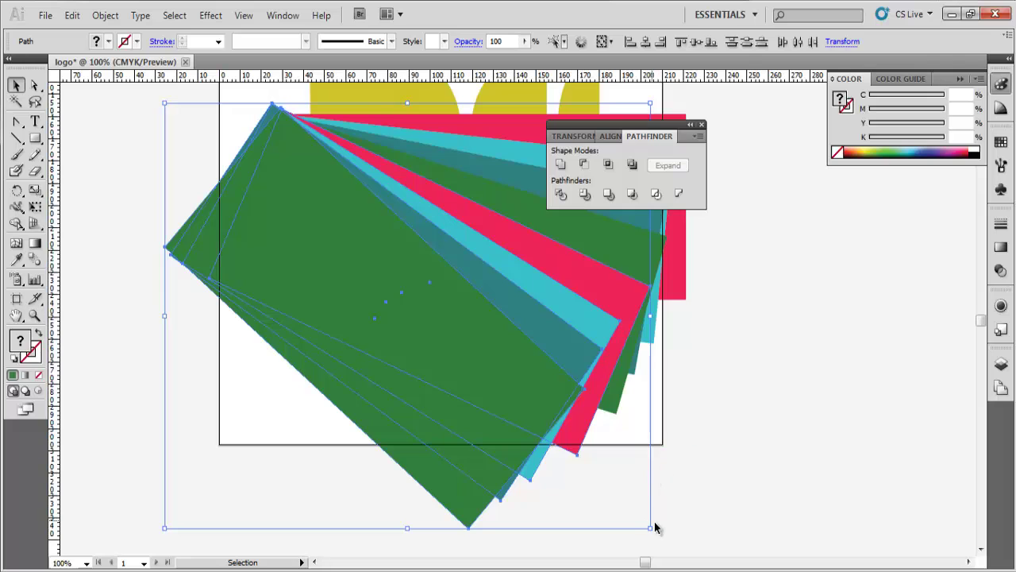
# Step: Refine the rotation of the duplicated rectangle set and nudge it so its upper-left corner meets the fan's origin
pyautogui.moveTo(654, 524); pyautogui.dragTo(614, 456)
pyautogui.moveTo(483, 356); pyautogui.dragTo(493, 350)
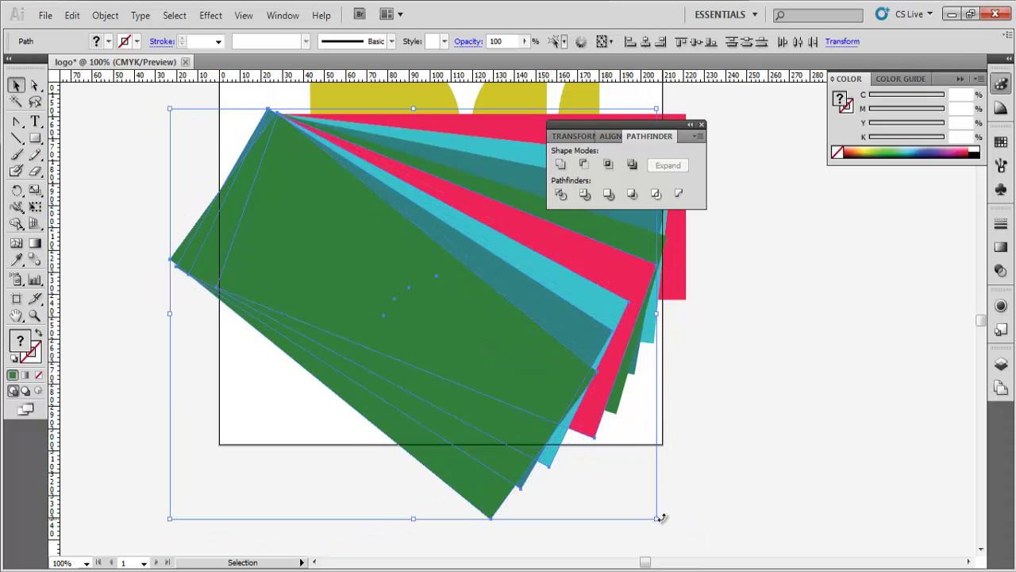
pyautogui.moveTo(662, 518); pyautogui.dragTo(656, 525)
pyautogui.moveTo(472, 331); pyautogui.dragTo(466, 331)
# Step: Move the unrotated pink rectangle off the artboard, and undo the stray move of the yellow leaf group under the fan
pyautogui.scroll(2, 497, 292)
pyautogui.moveTo(496, 287); pyautogui.dragTo(466, 370)
pyautogui.moveTo(496, 263); pyautogui.dragTo(602, 427)
pyautogui.click(152, 140)
pyautogui.scroll(-3, 465, 305)
pyautogui.moveTo(561, 398); pyautogui.dragTo(467, 410)
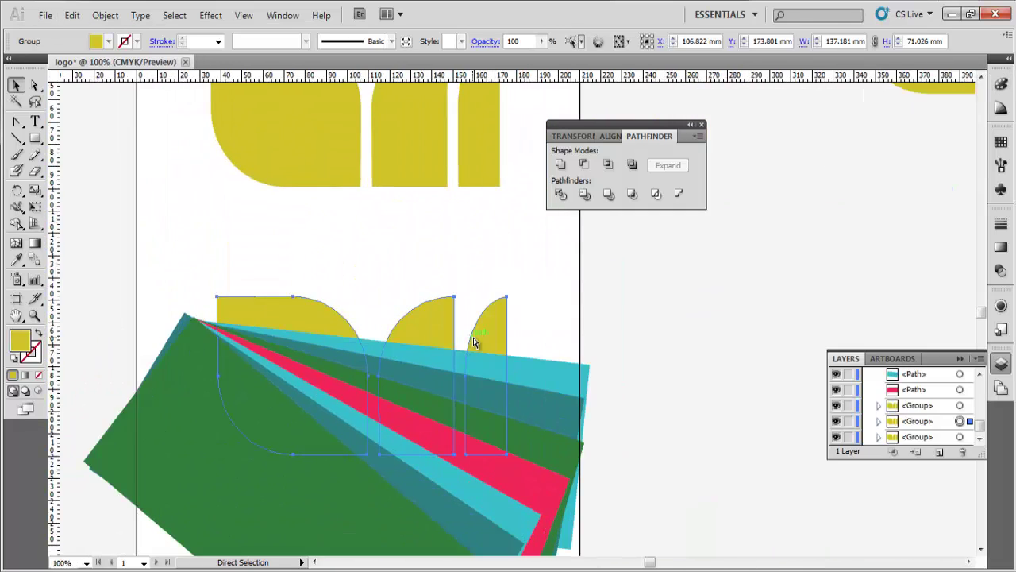
pyautogui.hotkey('ctrl', 'z')
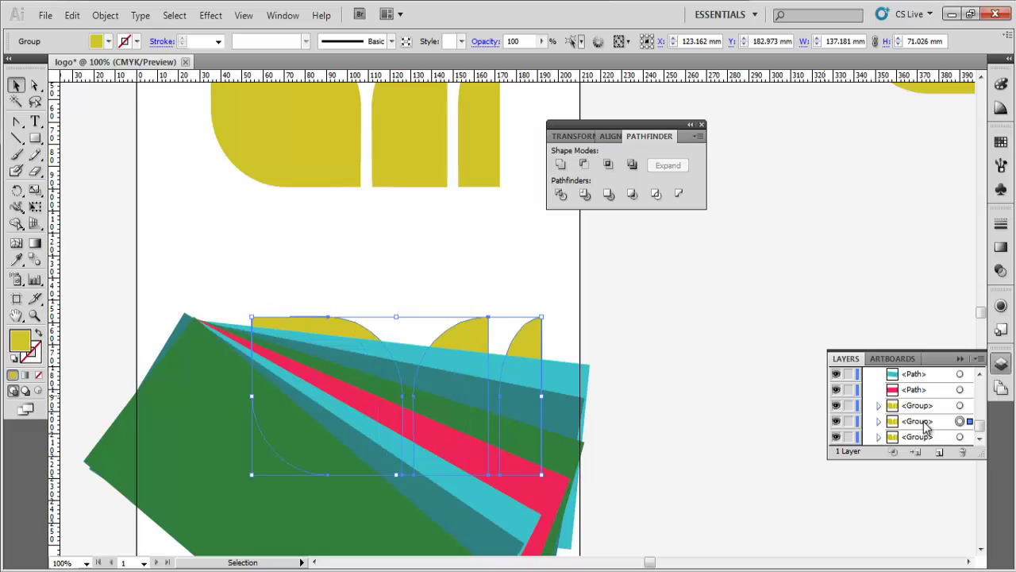
# Step: Duplicate the yellow leaf group under the fan in place several times to get stacked copies for cropping
pyautogui.moveTo(942, 450); pyautogui.dragTo(941, 451)
pyautogui.moveTo(931, 425); pyautogui.dragTo(940, 451)
pyautogui.moveTo(930, 423); pyautogui.dragTo(942, 450)
pyautogui.moveTo(931, 423); pyautogui.dragTo(941, 451)
pyautogui.moveTo(930, 423); pyautogui.dragTo(941, 451)
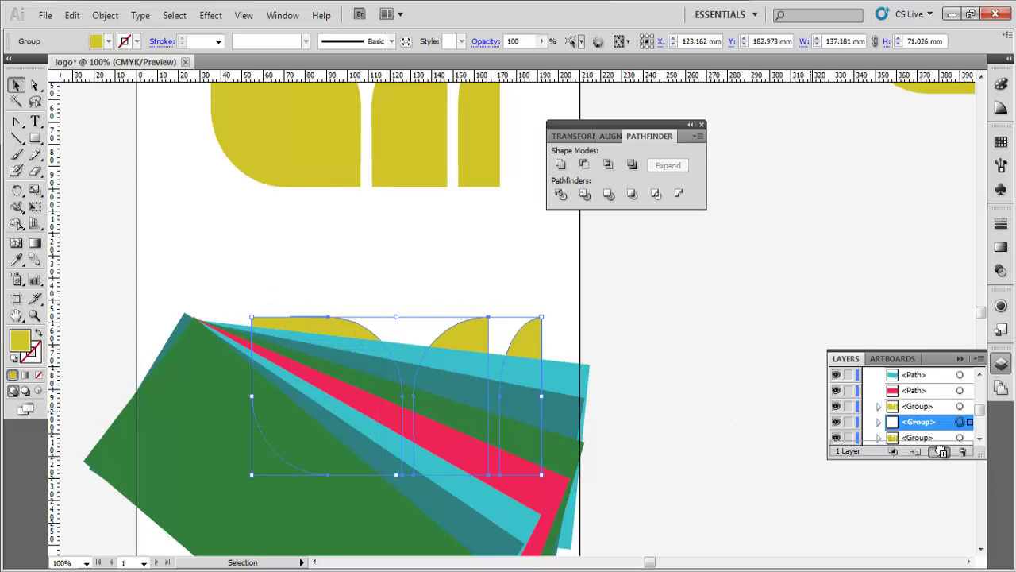
# Step: Crop the uppermost light-blue and teal fan rectangles with Pathfinder, pairing each one with its own leaf copy
pyautogui.keyDown('shift'); pyautogui.click(536, 357); pyautogui.keyUp('shift')
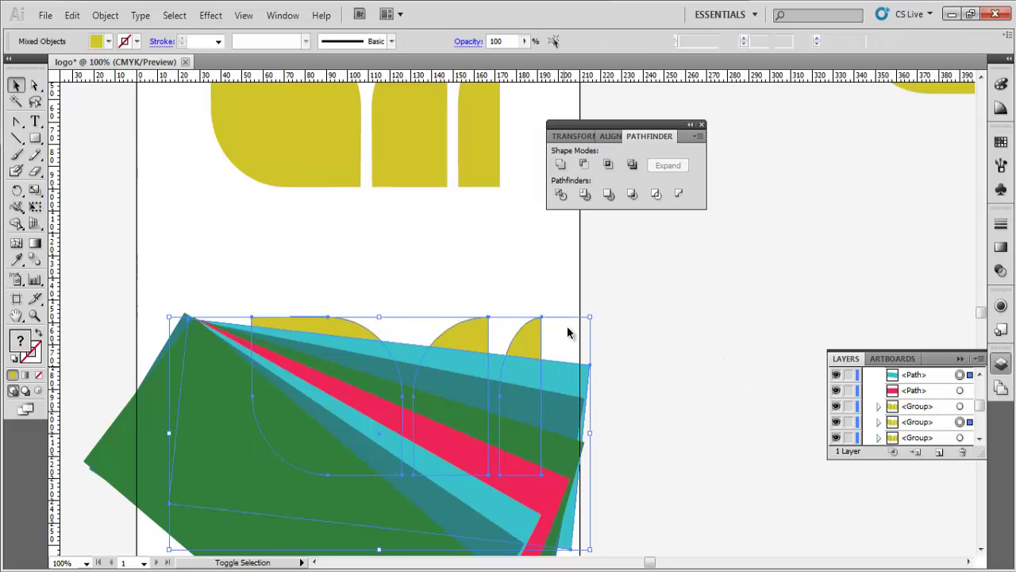
pyautogui.click(633, 195)
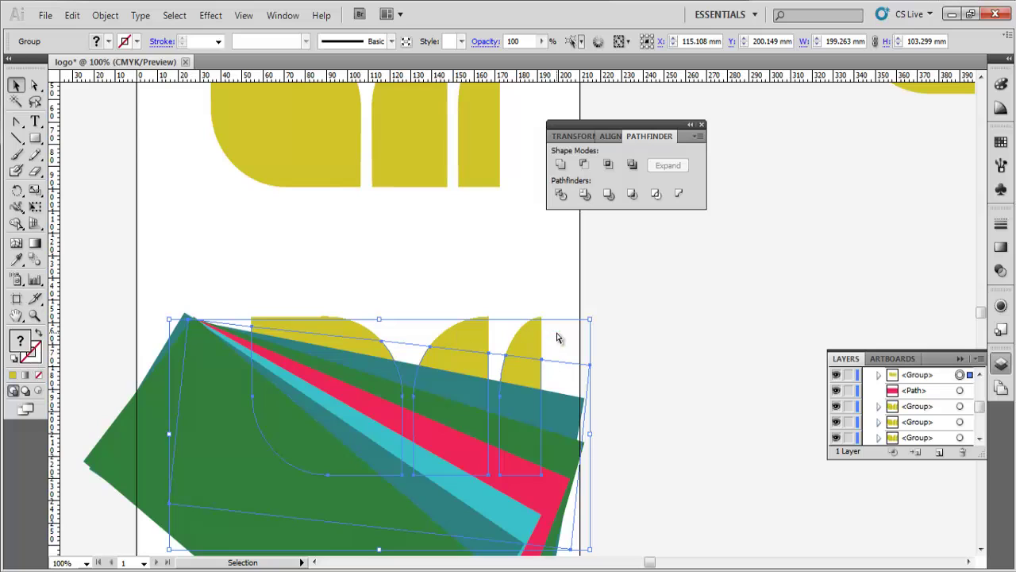
pyautogui.click(642, 368)
pyautogui.click(533, 344)
pyautogui.keyDown('shift'); pyautogui.click(562, 410); pyautogui.keyUp('shift')
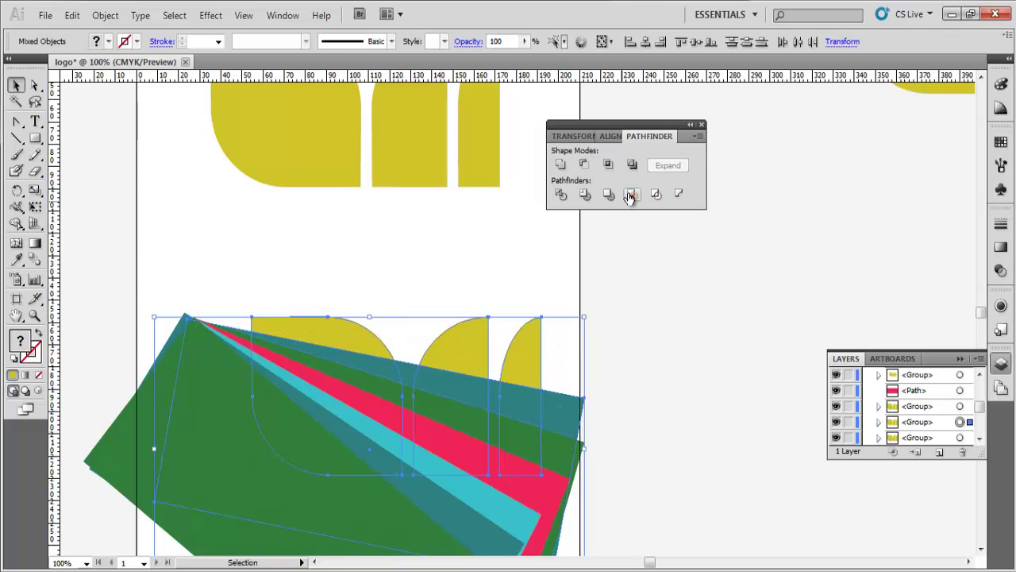
pyautogui.click(629, 196)
# Step: Crop the following green and pink fan rectangles with Pathfinder, pairing each one with its own leaf copy
pyautogui.click(650, 351)
pyautogui.click(533, 354)
pyautogui.keyDown('shift'); pyautogui.click(561, 461); pyautogui.keyUp('shift')
pyautogui.click(633, 196)
pyautogui.click(636, 341)
pyautogui.click(535, 338)
pyautogui.keyDown('shift'); pyautogui.click(552, 478); pyautogui.keyUp('shift')
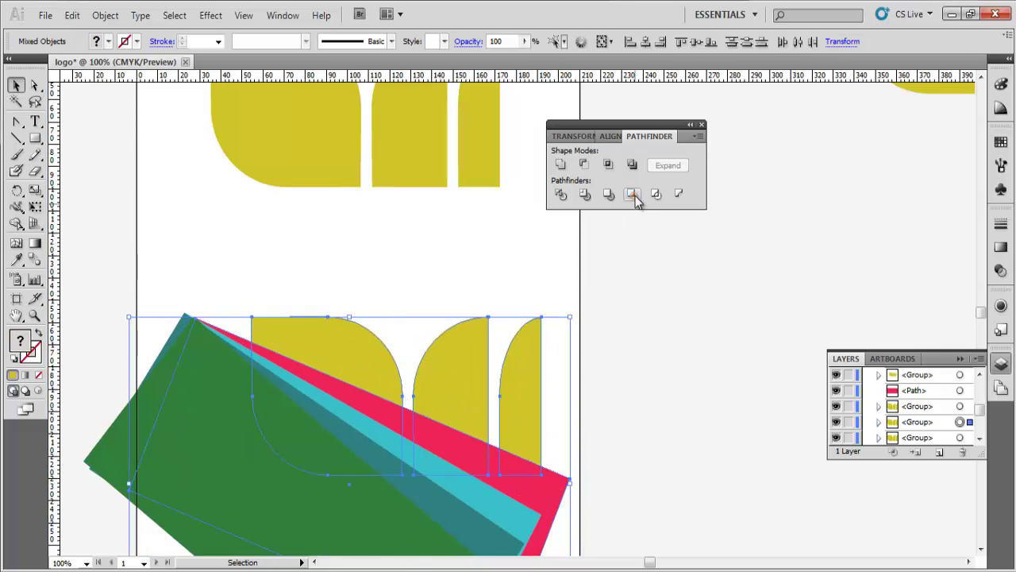
pyautogui.click(635, 198)
# Step: Crop the second light-blue and second teal rectangles with Pathfinder, pairing each one with its own leaf copy
pyautogui.click(646, 342)
pyautogui.click(533, 339)
pyautogui.keyDown('shift'); pyautogui.click(498, 514); pyautogui.keyUp('shift')
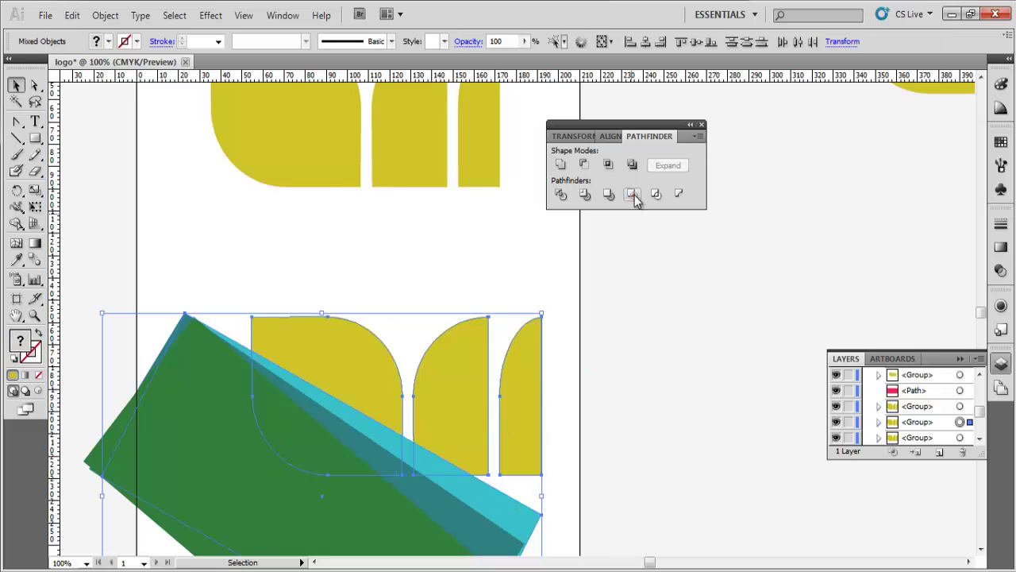
pyautogui.click(634, 196)
pyautogui.click(576, 358)
pyautogui.click(525, 359)
pyautogui.keyDown('shift'); pyautogui.click(479, 519); pyautogui.keyUp('shift')
pyautogui.click(633, 196)
# Step: Crop the last remaining green rectangle together with a leaf copy
pyautogui.click(626, 338)
pyautogui.click(529, 331)
pyautogui.keyDown('shift'); pyautogui.click(422, 437); pyautogui.keyUp('shift')
pyautogui.click(632, 194)
# Step: Select the leaf group showing above the cropped slices and fill it with bright pink #FF00B1
pyautogui.click(719, 387)
pyautogui.moveTo(487, 417); pyautogui.dragTo(473, 349)
pyautogui.click(284, 279)
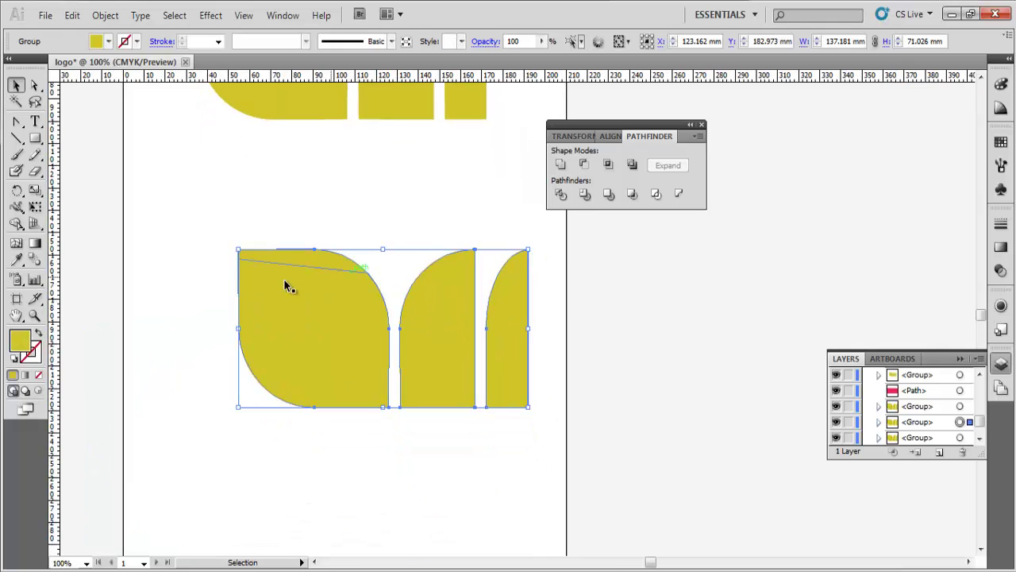
pyautogui.doubleClick(29, 346)
pyautogui.moveTo(537, 208)
pyautogui.mouseDown()
pyautogui.moveTo(538, 198)
pyautogui.moveTo(545, 230)
pyautogui.moveTo(537, 226)
pyautogui.mouseUp()
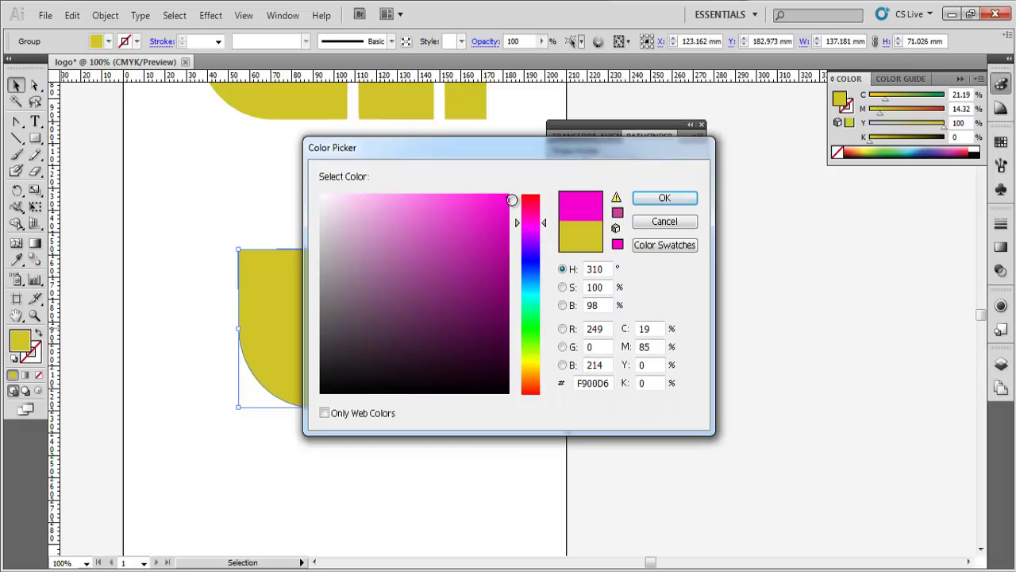
pyautogui.moveTo(490, 202); pyautogui.dragTo(515, 191)
pyautogui.click(641, 204)
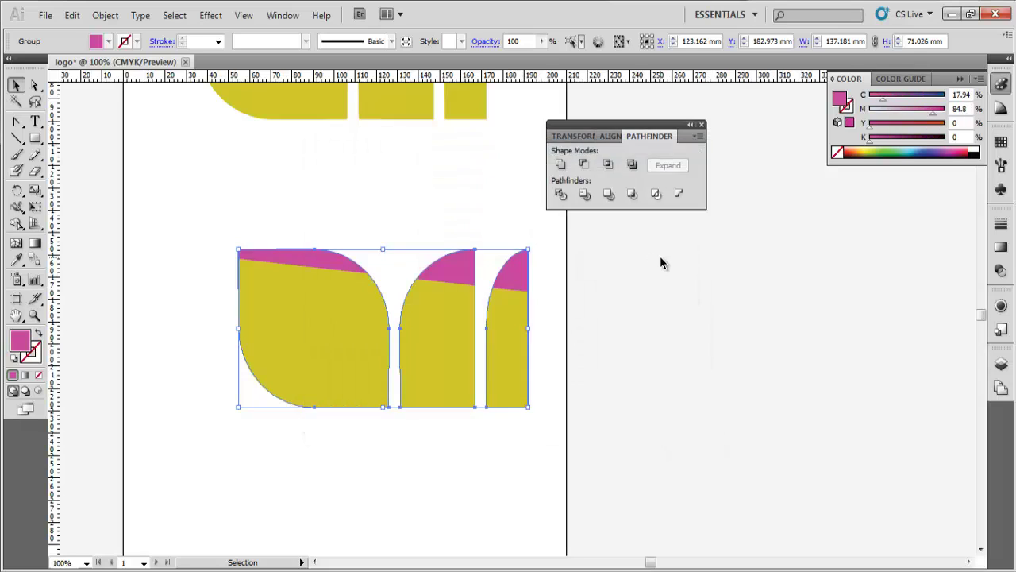
pyautogui.doubleClick(24, 345)
pyautogui.moveTo(540, 238); pyautogui.dragTo(540, 222)
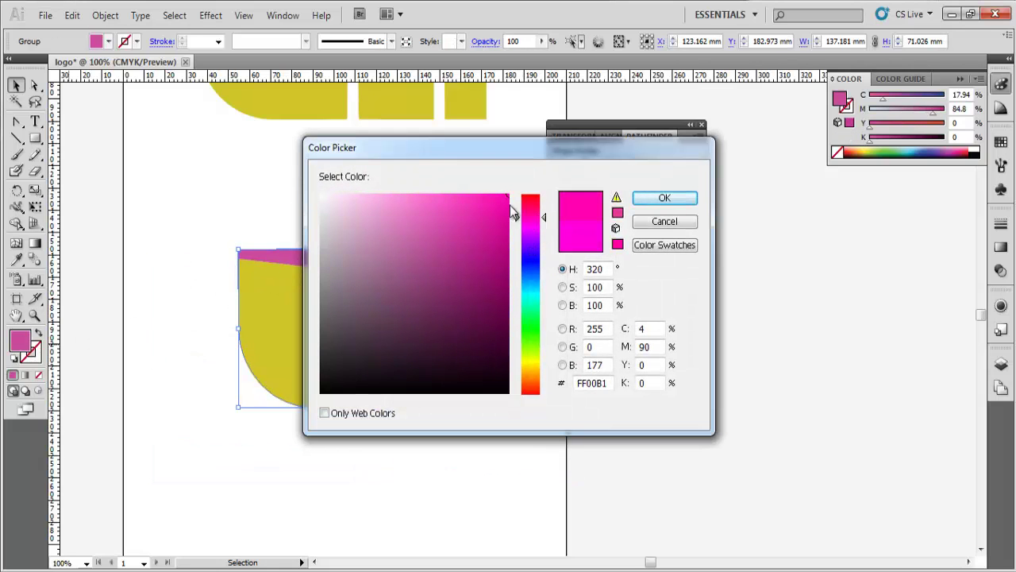
pyautogui.click(646, 199)
# Step: Try to fill the cropped slice group just below the pink area with magenta #EA06D5
pyautogui.click(536, 293)
pyautogui.scroll(1, 509, 309)
pyautogui.scroll(-1, 507, 310)
pyautogui.moveTo(500, 319); pyautogui.dragTo(476, 290)
pyautogui.click(494, 276)
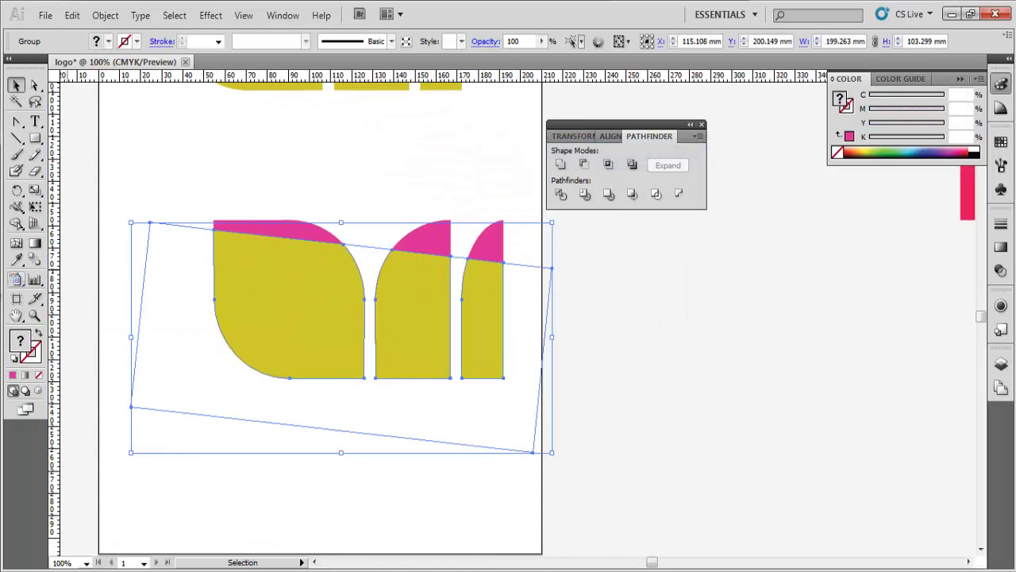
pyautogui.doubleClick(22, 348)
pyautogui.click(479, 227)
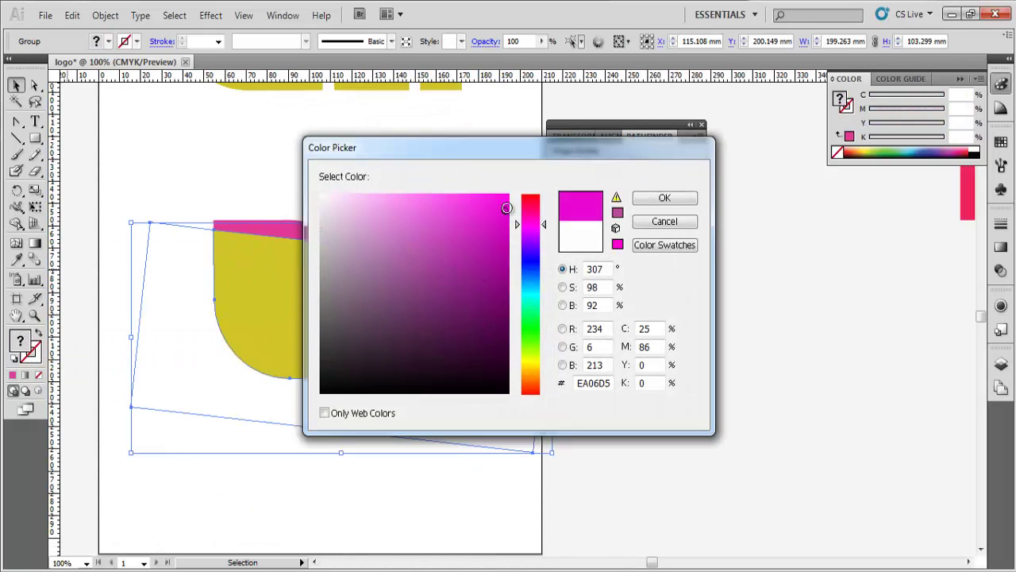
pyautogui.click(643, 200)
pyautogui.hotkey('ctrl', 'z')
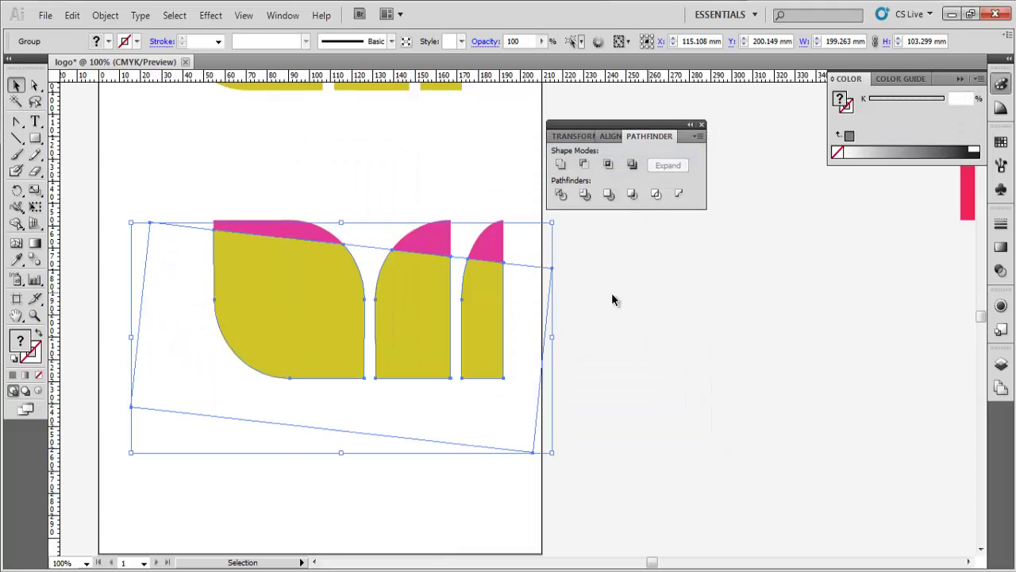
# Step: Select all the cropped yellow slice groups, leaving the pink leaf group out of the selection
pyautogui.click(612, 296)
pyautogui.click(485, 271)
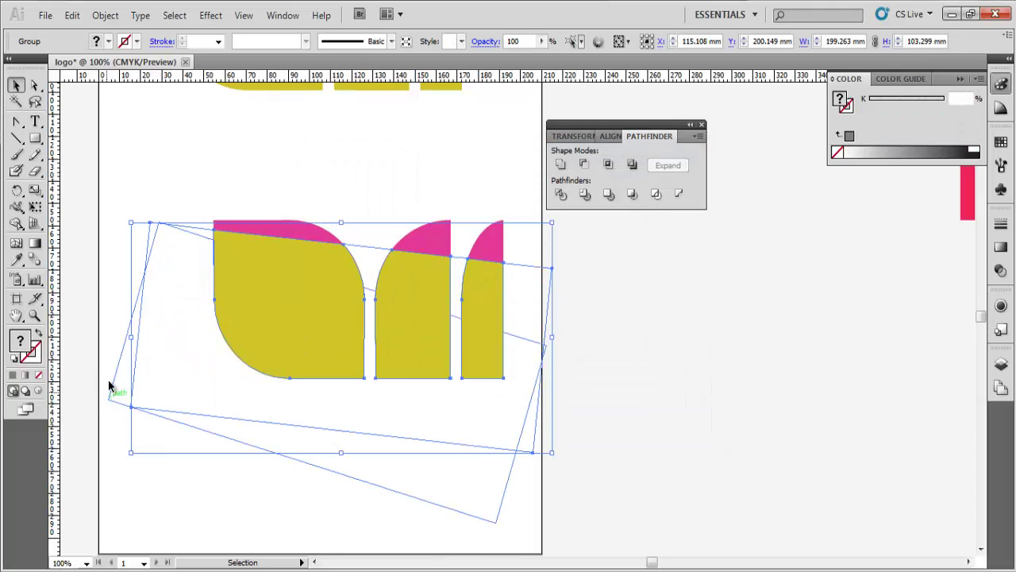
pyautogui.moveTo(597, 506); pyautogui.dragTo(308, 332)
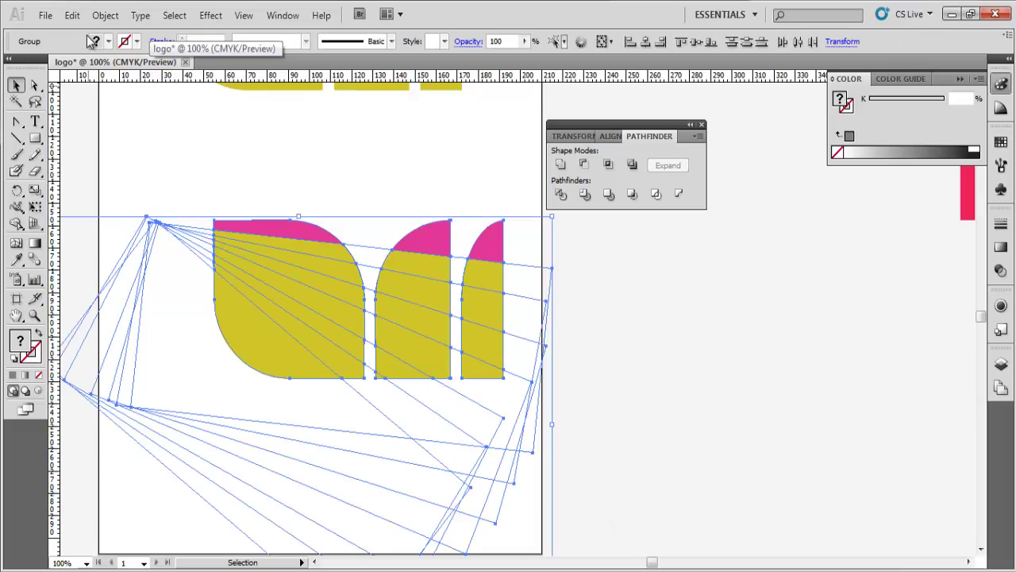
pyautogui.click(105, 15)
pyautogui.click(156, 186)
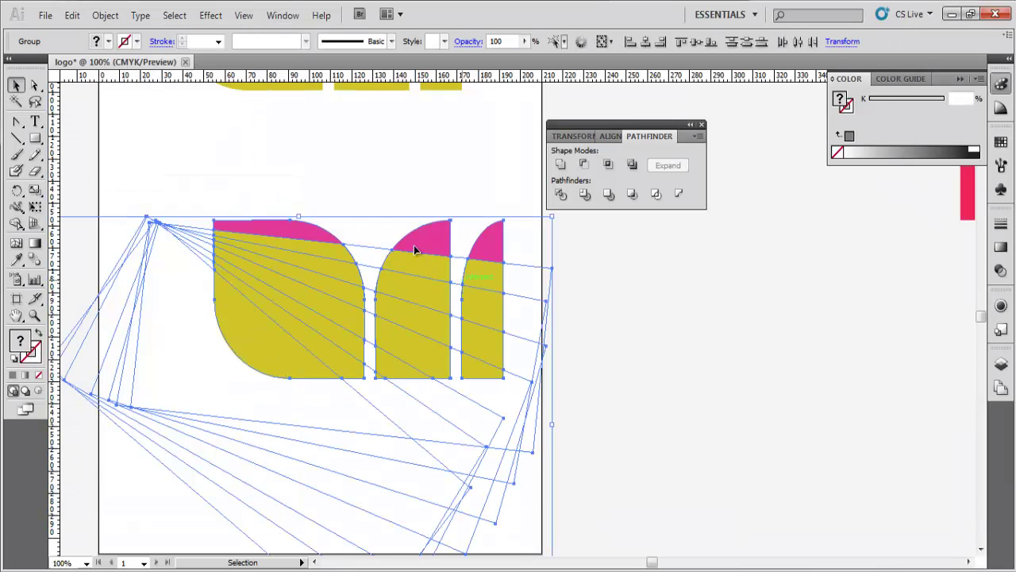
pyautogui.click(195, 130)
pyautogui.click(463, 353)
pyautogui.moveTo(649, 408); pyautogui.dragTo(441, 495)
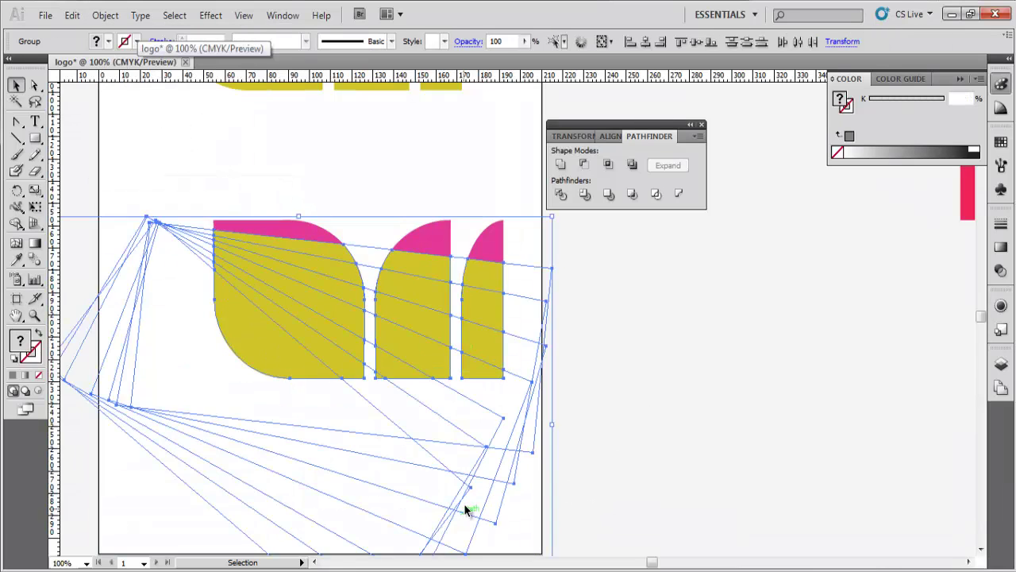
# Step: Ungroup the selected cropped slice groups into separate paths
pyautogui.press('Delete')
pyautogui.hotkey('ctrl', 'z')
pyautogui.rightClick(488, 353)
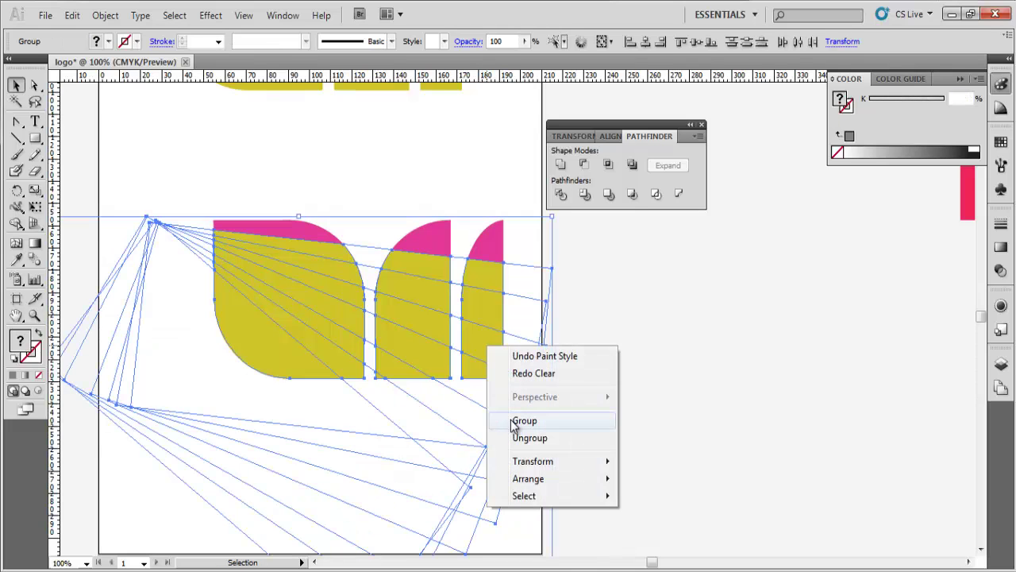
pyautogui.click(520, 420)
pyautogui.rightClick(476, 365)
pyautogui.click(508, 451)
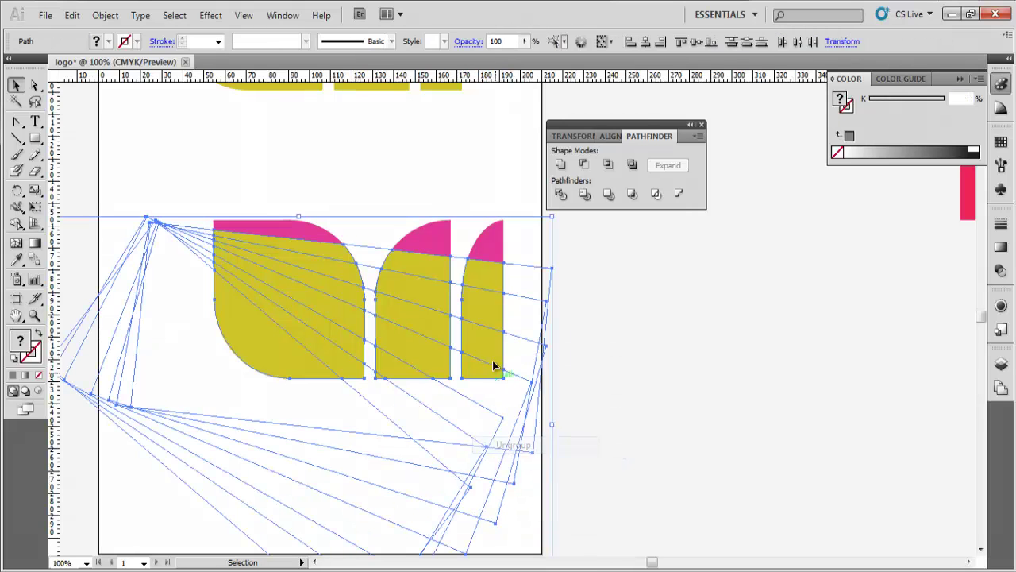
# Step: Delete the unfilled frame paths left around the leaves by the cropping
pyautogui.rightClick(495, 364)
pyautogui.click(560, 292)
pyautogui.hotkey('ctrl', 'z')
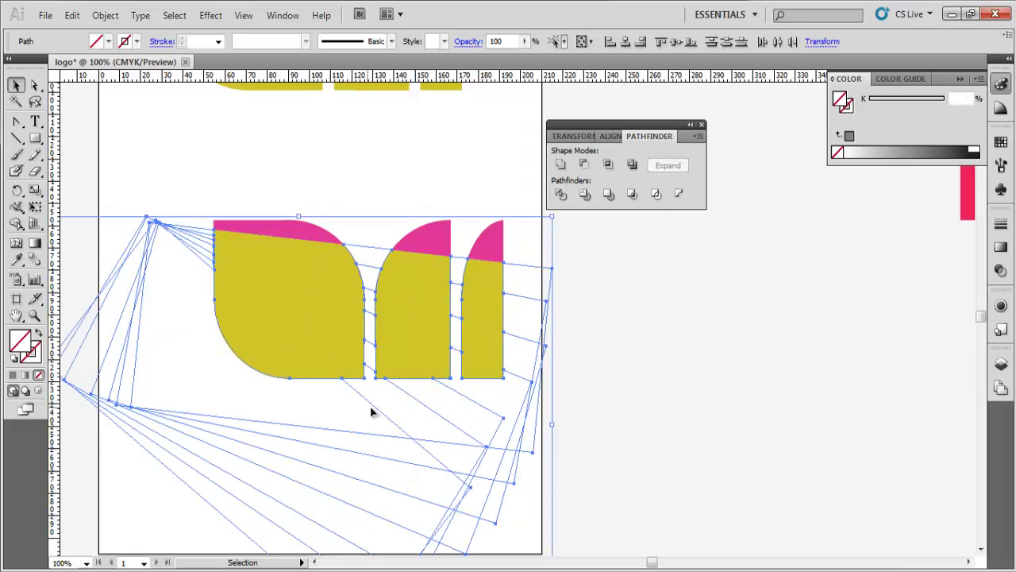
pyautogui.press('Delete')
pyautogui.moveTo(624, 498); pyautogui.dragTo(283, 421)
pyautogui.moveTo(572, 410); pyautogui.dragTo(542, 240)
# Step: Select the second-row slices directly below the pink area in all three leaves and unite them
pyautogui.click(493, 280)
pyautogui.click(493, 284)
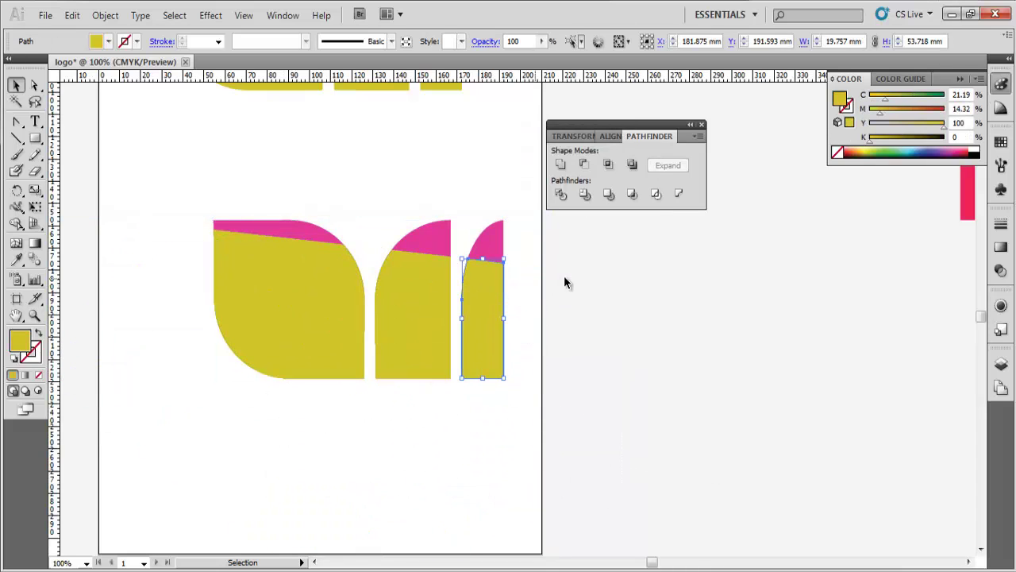
pyautogui.keyDown('shift'); pyautogui.click(438, 267); pyautogui.keyUp('shift')
pyautogui.keyDown('shift'); pyautogui.click(237, 290); pyautogui.keyUp('shift')
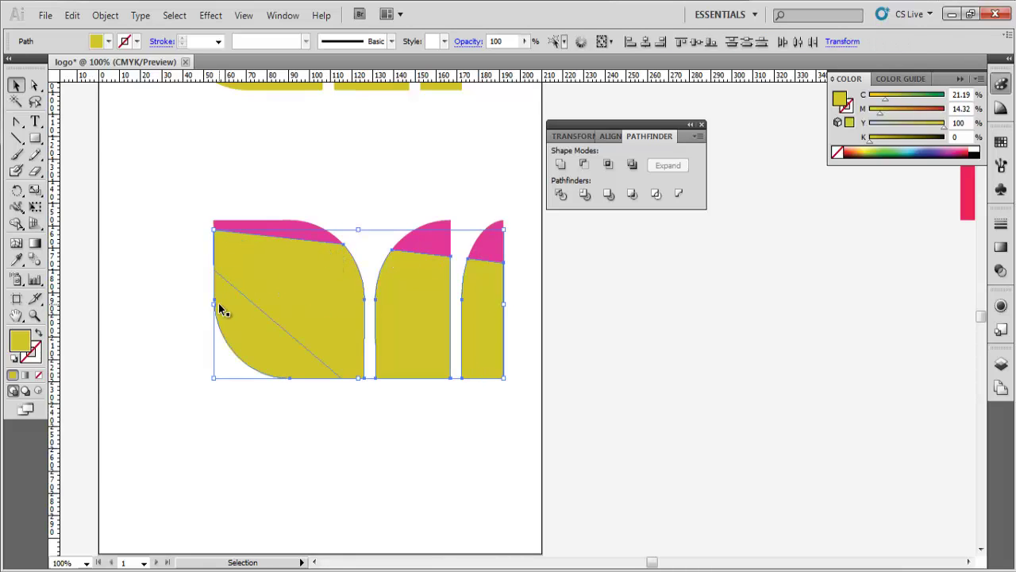
pyautogui.doubleClick(19, 340)
pyautogui.click(635, 222)
pyautogui.click(560, 165)
# Step: Select the third-row yellow slices across all three leaves and unite them
pyautogui.click(507, 264)
pyautogui.click(487, 294)
pyautogui.keyDown('shift'); pyautogui.click(430, 284); pyautogui.keyUp('shift')
pyautogui.keyDown('shift'); pyautogui.click(328, 283); pyautogui.keyUp('shift')
pyautogui.click(368, 259)
pyautogui.click(353, 270)
pyautogui.keyDown('shift'); pyautogui.click(410, 278); pyautogui.keyUp('shift')
pyautogui.keyDown('shift'); pyautogui.click(473, 292); pyautogui.keyUp('shift')
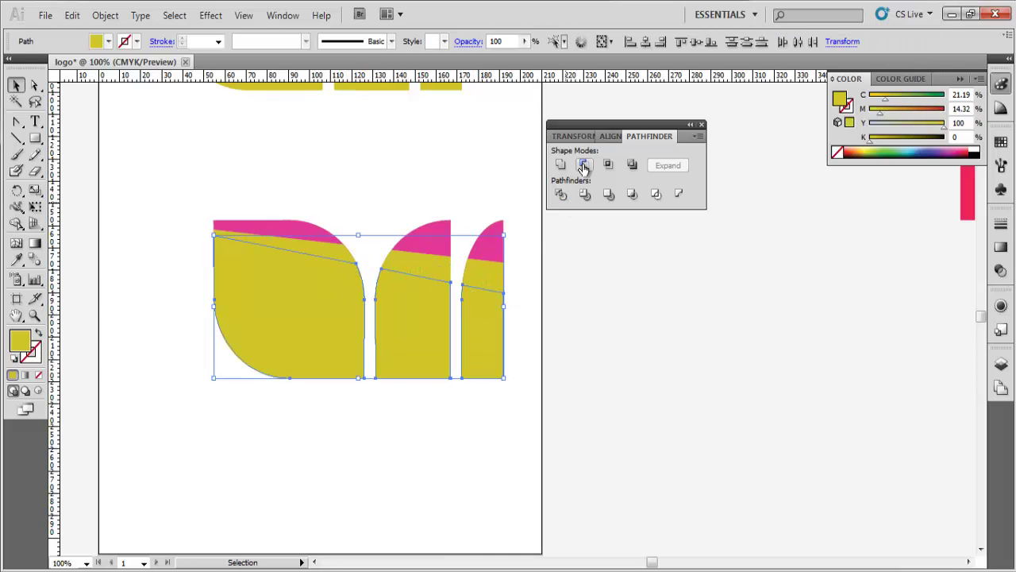
pyautogui.click(561, 165)
# Step: Select the fourth-row yellow slices across all three leaves, correcting the pick in the large leaf, and unite them
pyautogui.click(596, 318)
pyautogui.click(447, 308)
pyautogui.click(635, 326)
pyautogui.click(471, 322)
pyautogui.keyDown('shift'); pyautogui.click(414, 316); pyautogui.keyUp('shift')
pyautogui.keyDown('shift'); pyautogui.click(319, 307); pyautogui.keyUp('shift')
pyautogui.keyDown('shift'); pyautogui.click(342, 305); pyautogui.keyUp('shift')
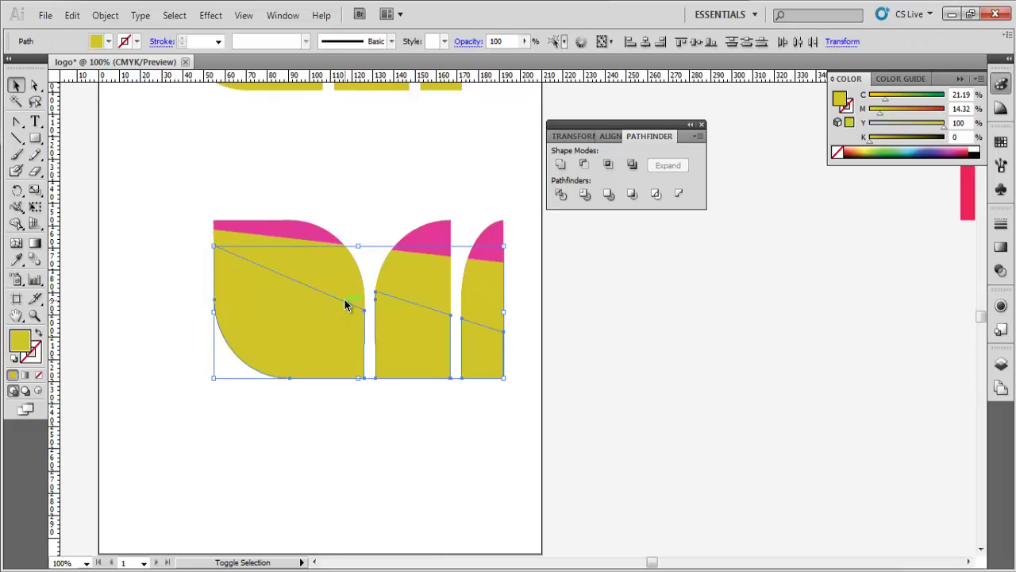
pyautogui.keyDown('shift'); pyautogui.click(356, 294); pyautogui.keyUp('shift')
pyautogui.click(561, 165)
# Step: Select the fifth-row yellow slices across all three leaves and unite them
pyautogui.click(556, 347)
pyautogui.click(468, 370)
pyautogui.keyDown('shift'); pyautogui.click(415, 359); pyautogui.keyUp('shift')
pyautogui.keyDown('shift'); pyautogui.click(363, 343); pyautogui.keyUp('shift')
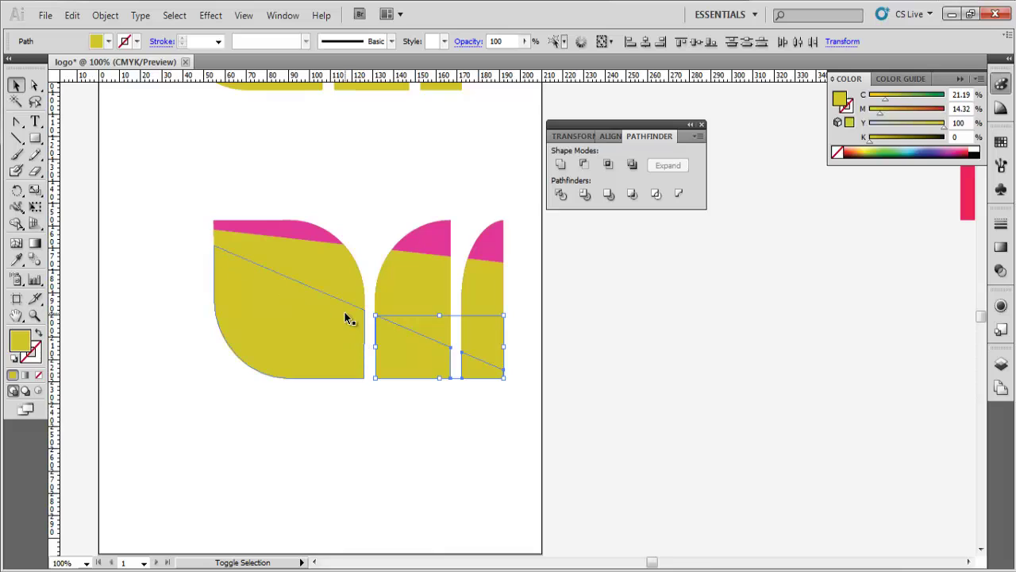
pyautogui.click(562, 165)
# Step: Select the sixth-row slices that span the middle leaf's lower corner and the large leaf
pyautogui.click(476, 379)
pyautogui.click(406, 358)
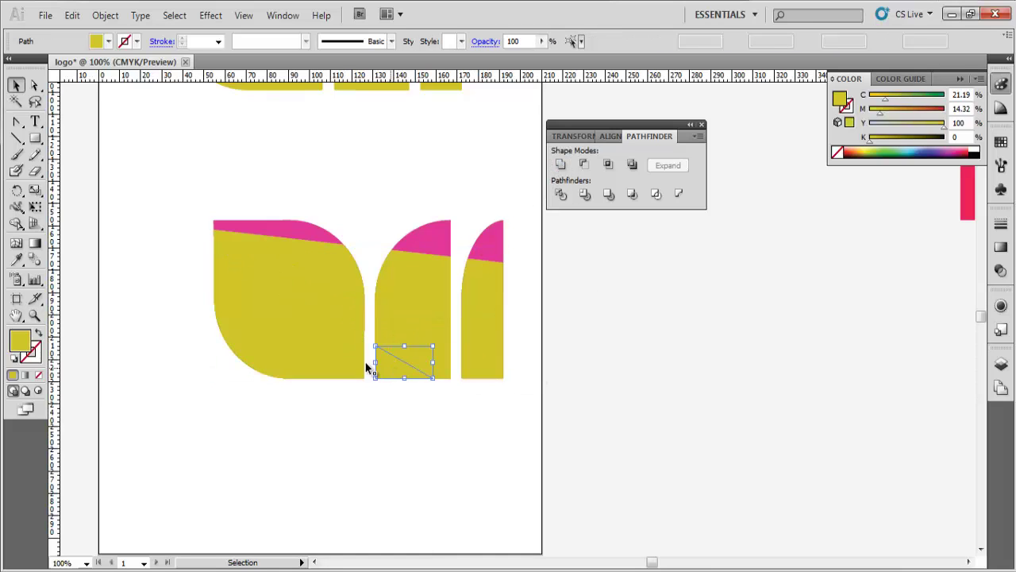
pyautogui.keyDown('shift'); pyautogui.click(342, 340); pyautogui.keyUp('shift')
pyautogui.click(518, 333)
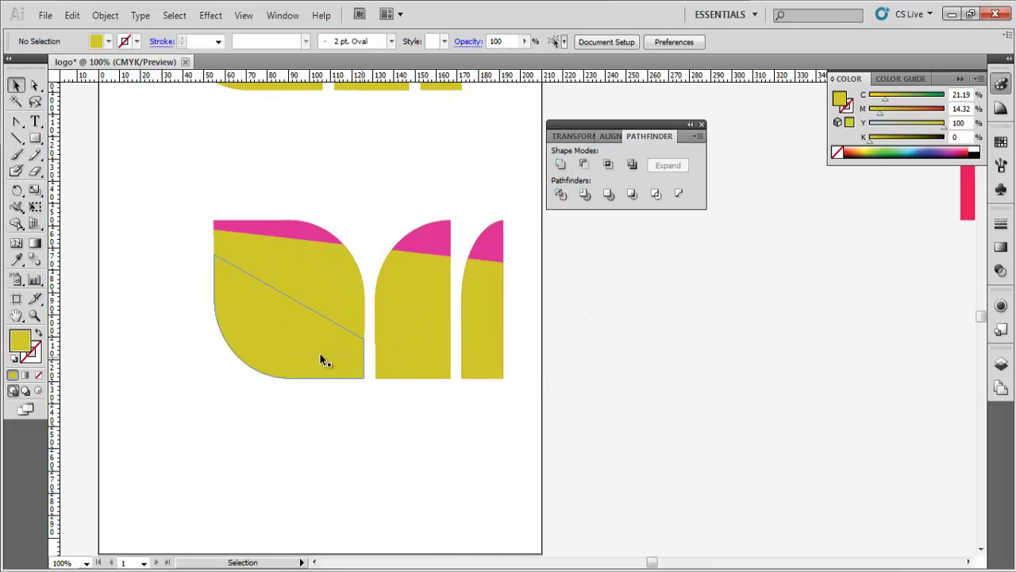
pyautogui.click(305, 354)
pyautogui.click(380, 369)
# Step: Fill the second row of leaf slices, just below the top pink area, with lighter pink #FF39D0
pyautogui.click(503, 268)
pyautogui.moveTo(503, 268); pyautogui.dragTo(245, 329)
pyautogui.doubleClick(19, 340)
pyautogui.moveTo(531, 222); pyautogui.dragTo(497, 194)
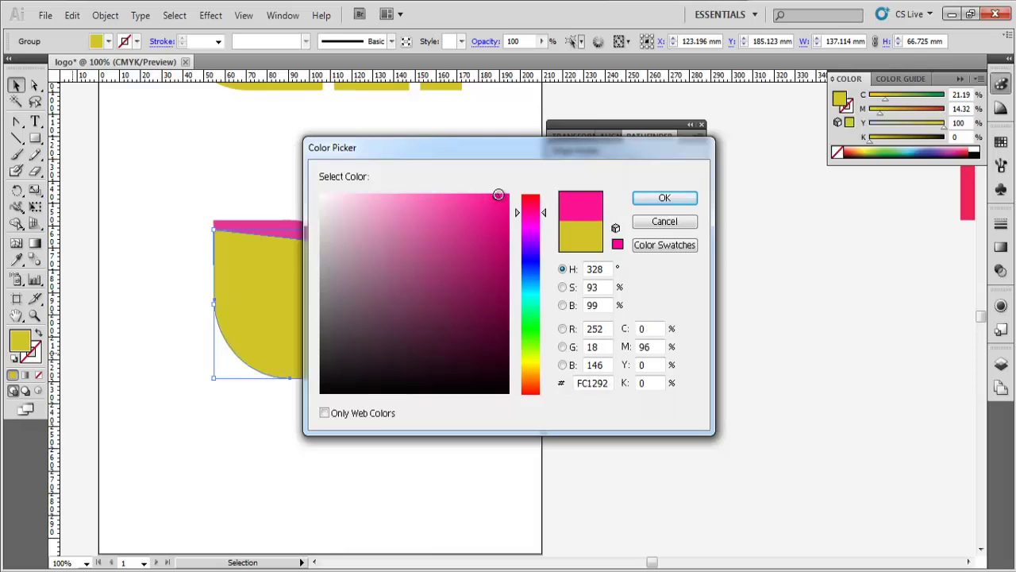
pyautogui.click(563, 306)
pyautogui.click(653, 200)
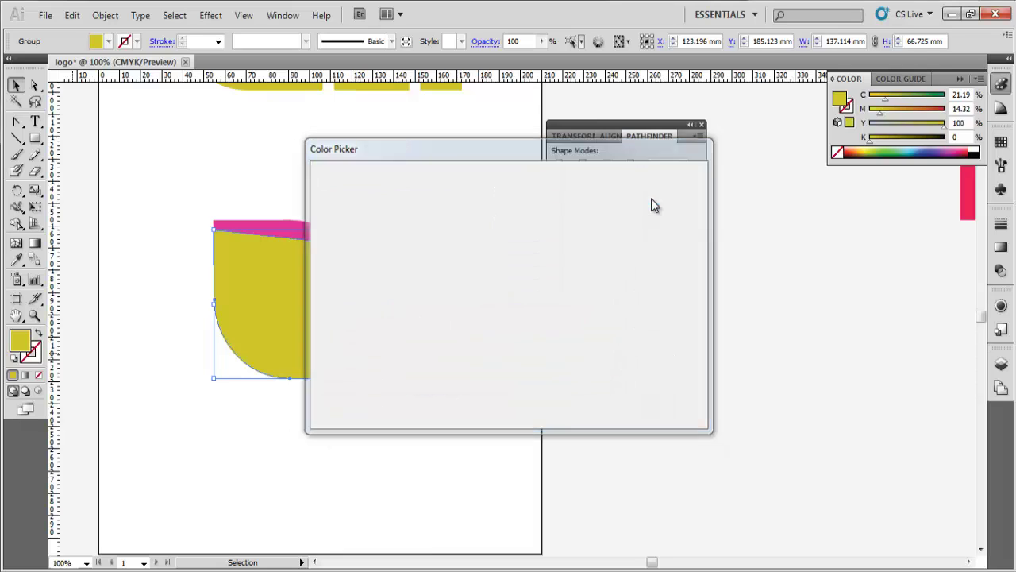
pyautogui.doubleClick(21, 341)
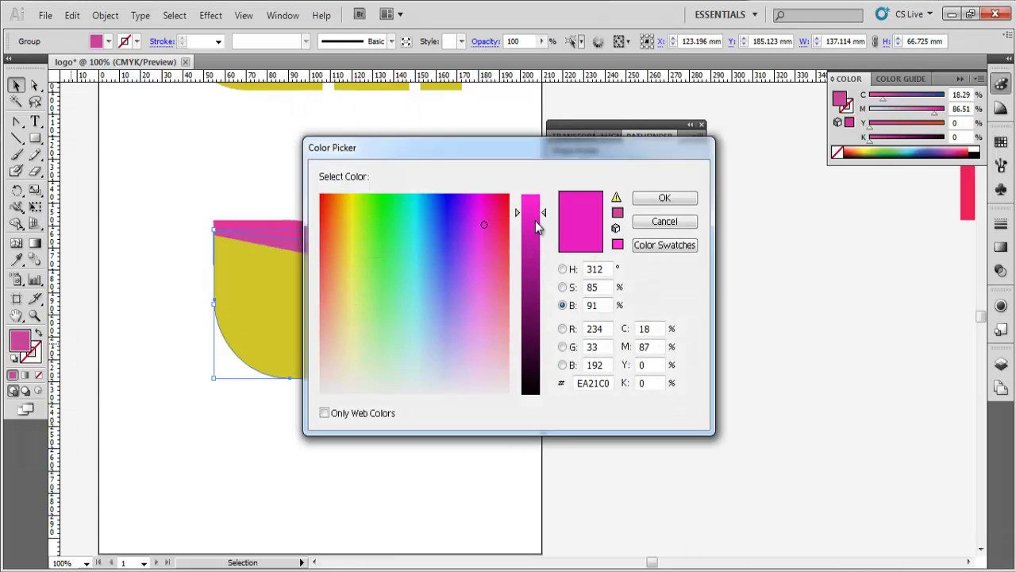
pyautogui.moveTo(538, 216); pyautogui.dragTo(543, 191)
pyautogui.moveTo(491, 212)
pyautogui.mouseDown()
pyautogui.moveTo(485, 203)
pyautogui.moveTo(481, 221)
pyautogui.moveTo(480, 202)
pyautogui.mouseUp()
pyautogui.click(563, 287)
pyautogui.moveTo(540, 222); pyautogui.dragTo(539, 279)
pyautogui.click(487, 195)
pyautogui.moveTo(525, 234); pyautogui.dragTo(540, 239)
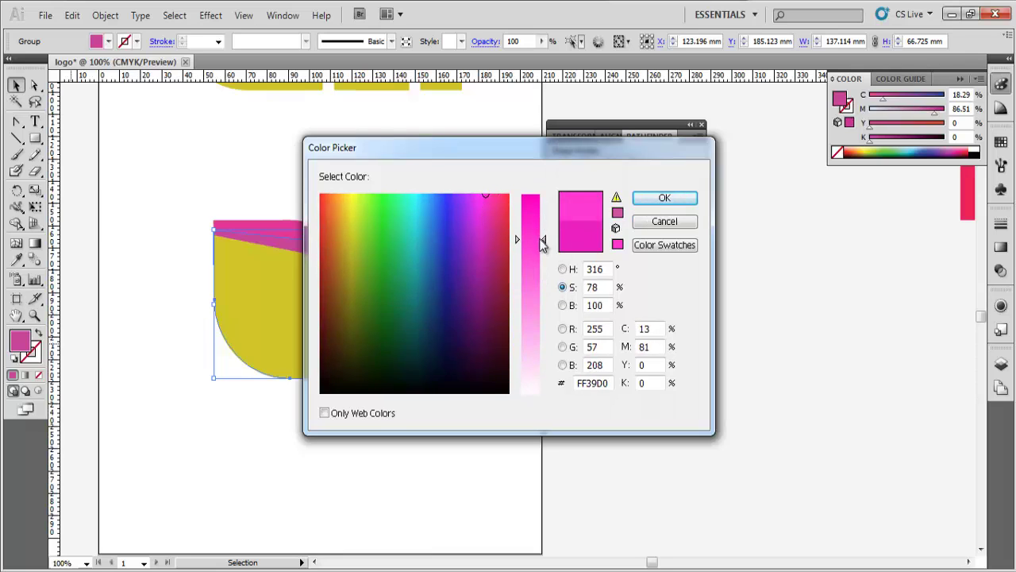
pyautogui.click(654, 202)
# Step: Fill the third row of slices across all three leaves with pink #FF4AC8
pyautogui.click(594, 270)
pyautogui.click(482, 302)
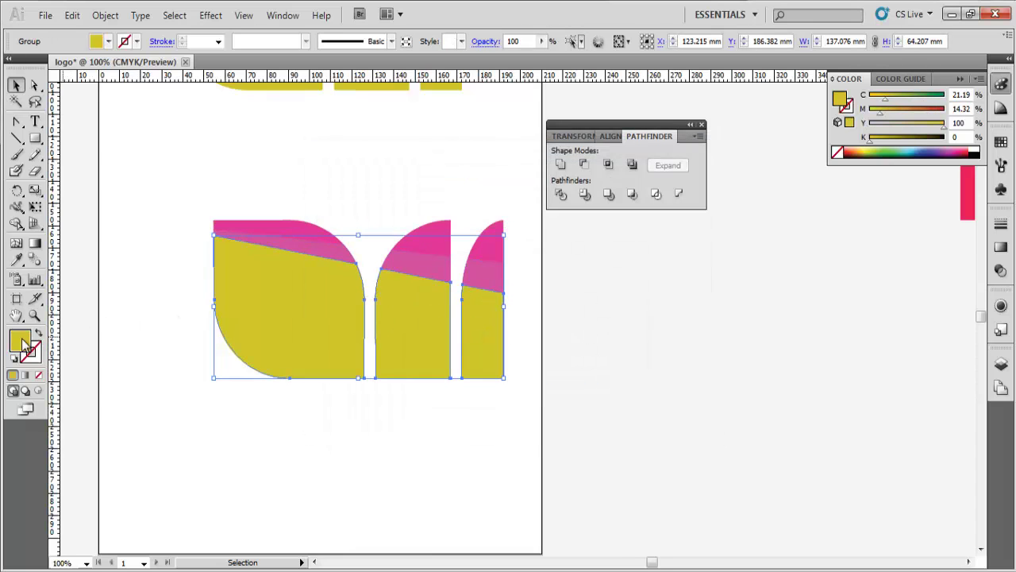
pyautogui.doubleClick(21, 341)
pyautogui.click(492, 198)
pyautogui.click(488, 194)
pyautogui.moveTo(529, 232); pyautogui.dragTo(532, 252)
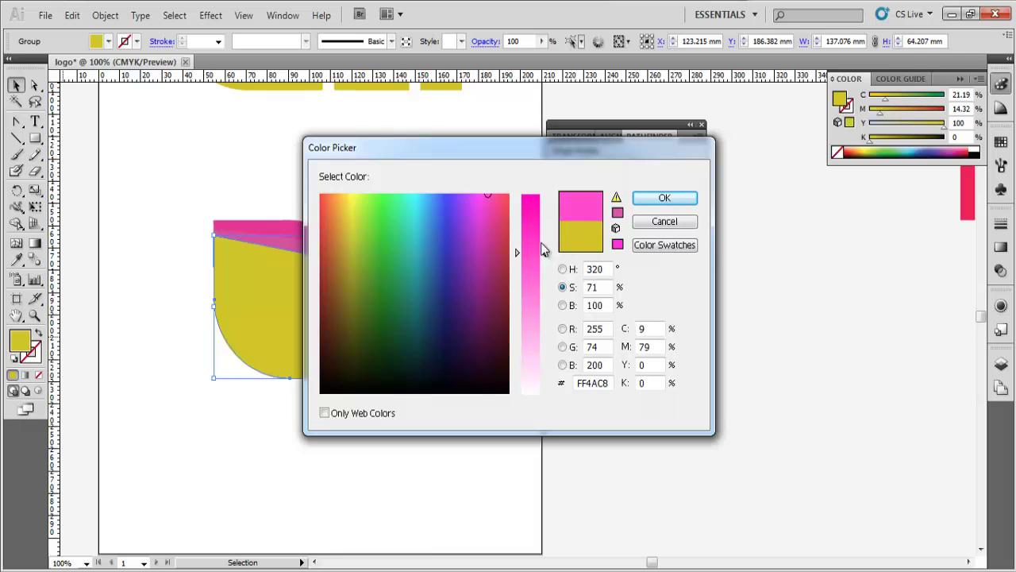
pyautogui.click(663, 201)
pyautogui.click(458, 421)
# Step: Fill the fourth row of slices across all three leaves with medium pink (C 6.69, M 75.7)
pyautogui.click(411, 350)
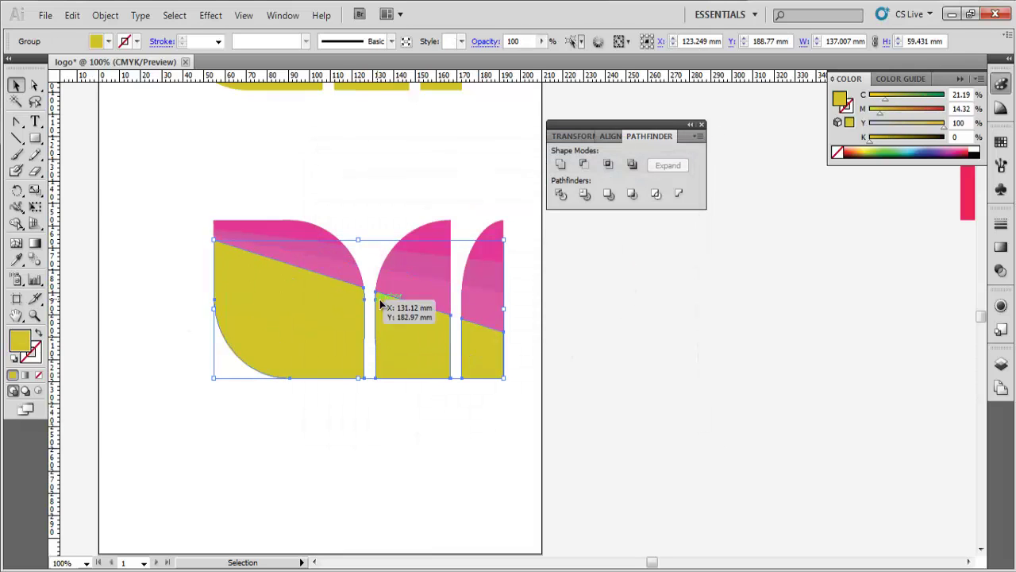
pyautogui.doubleClick(21, 342)
pyautogui.click(490, 192)
pyautogui.moveTo(544, 237); pyautogui.dragTo(539, 259)
pyautogui.click(655, 203)
pyautogui.click(719, 312)
# Step: Fill the fifth row of slices across all three leaves with pink #FF5AD0
pyautogui.click(363, 342)
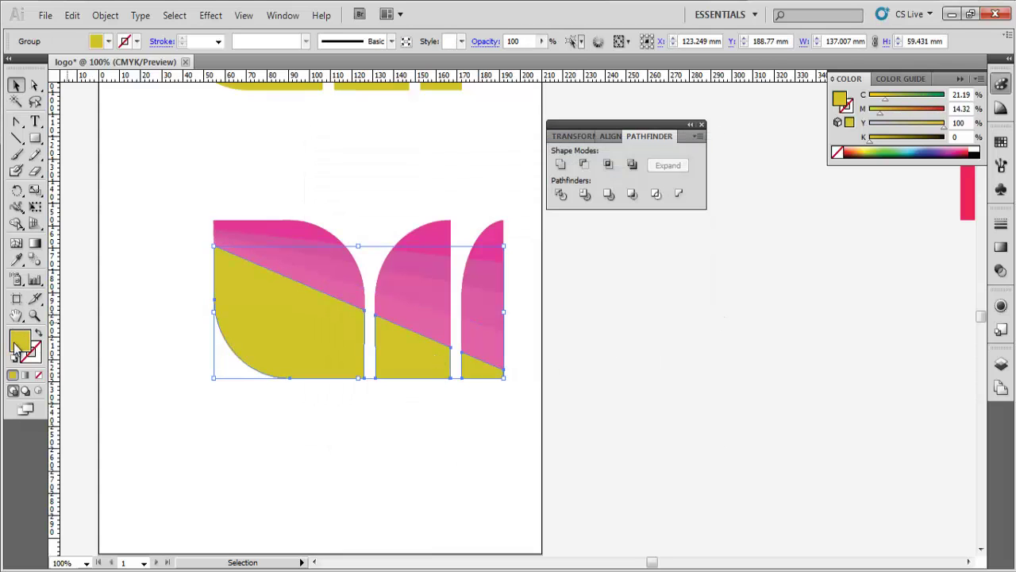
pyautogui.doubleClick(15, 347)
pyautogui.click(492, 193)
pyautogui.click(487, 195)
pyautogui.click(530, 264)
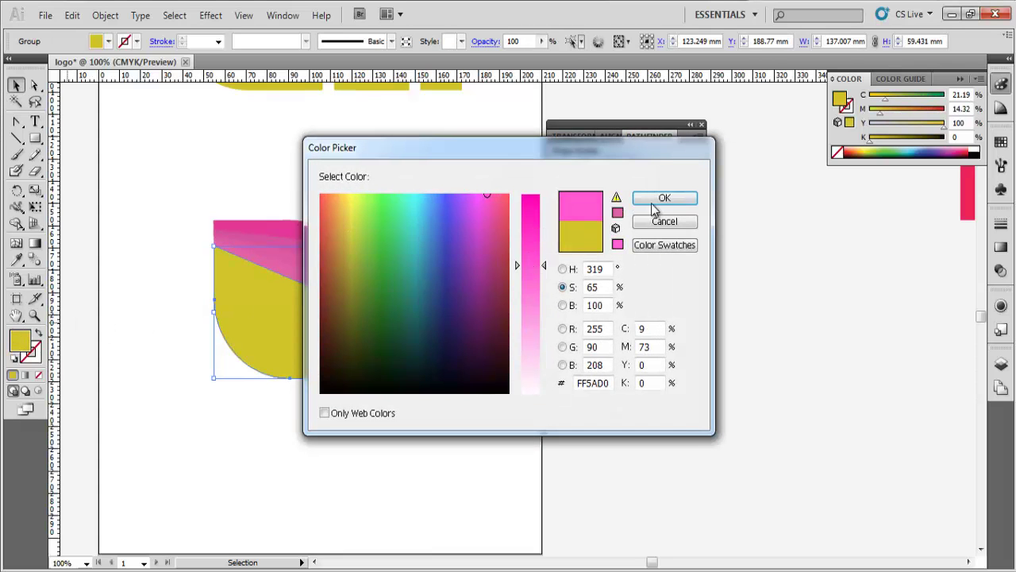
pyautogui.click(653, 202)
pyautogui.click(696, 321)
# Step: Try a lighter purplish pink, #FF7BFC, as the fill of the fifth row of slices
pyautogui.click(395, 360)
pyautogui.click(36, 335)
pyautogui.click(36, 335)
pyautogui.doubleClick(19, 339)
pyautogui.moveTo(486, 207); pyautogui.dragTo(486, 191)
pyautogui.moveTo(532, 259)
pyautogui.mouseDown()
pyautogui.moveTo(535, 231)
pyautogui.moveTo(532, 308)
pyautogui.moveTo(531, 251)
pyautogui.moveTo(479, 311)
pyautogui.moveTo(480, 289)
pyautogui.mouseUp()
pyautogui.click(562, 306)
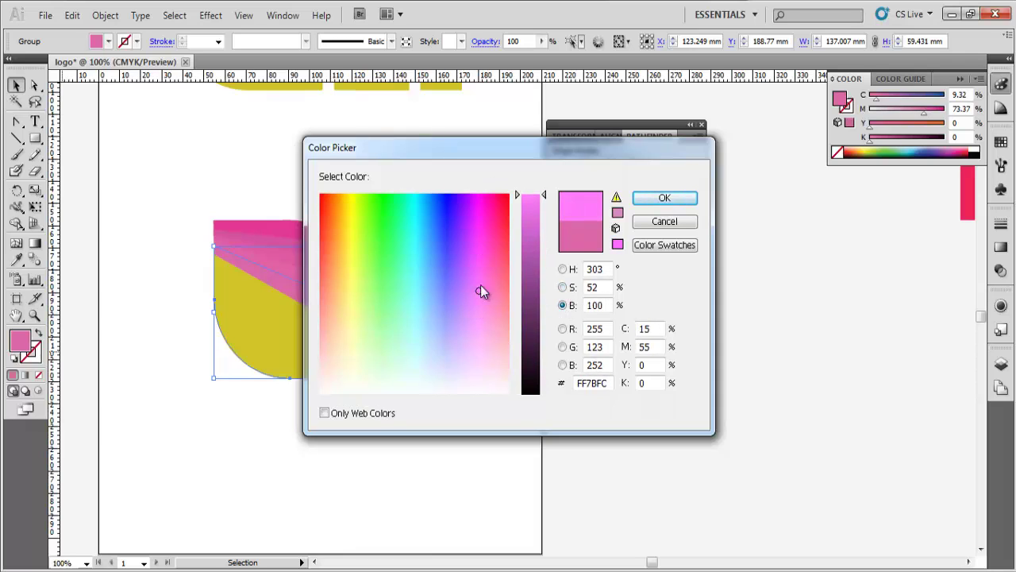
pyautogui.click(663, 201)
pyautogui.click(639, 313)
# Step: Change the fifth row's fill to medium pink (C 10.65, M 67.08) and fill the large leaf's seventh row light pink (C 5.5, M 31.88)
pyautogui.click(378, 352)
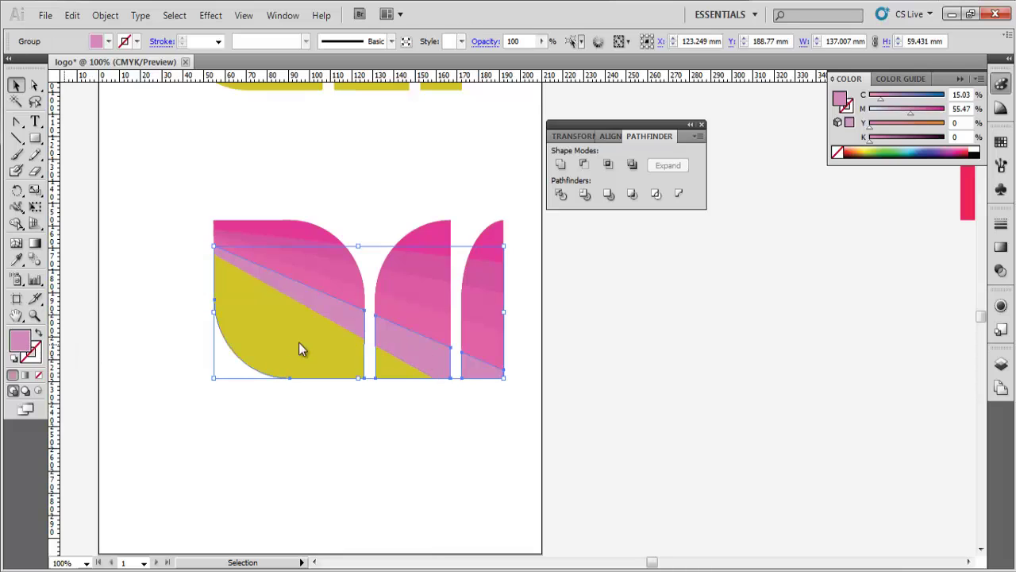
pyautogui.doubleClick(20, 342)
pyautogui.moveTo(487, 289)
pyautogui.mouseDown()
pyautogui.moveTo(491, 255)
pyautogui.moveTo(480, 354)
pyautogui.mouseUp()
pyautogui.click(647, 203)
pyautogui.click(254, 341)
pyautogui.doubleClick(20, 339)
pyautogui.moveTo(545, 240); pyautogui.dragTo(543, 195)
pyautogui.moveTo(479, 355)
pyautogui.mouseDown()
pyautogui.moveTo(479, 322)
pyautogui.moveTo(479, 335)
pyautogui.mouseUp()
pyautogui.click(657, 200)
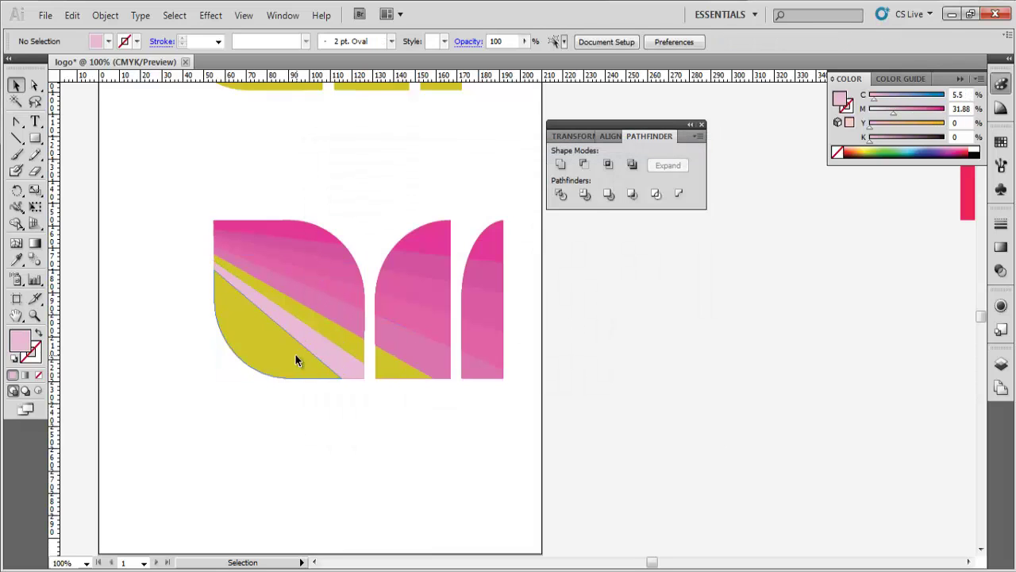
# Step: Fill the lowest slice, at the large leaf's rounded lower corner, with very pale pink (C 0.77, M 12.59)
pyautogui.click(295, 354)
pyautogui.doubleClick(21, 339)
pyautogui.click(537, 194)
pyautogui.click(481, 335)
pyautogui.click(645, 201)
pyautogui.click(686, 346)
pyautogui.click(277, 363)
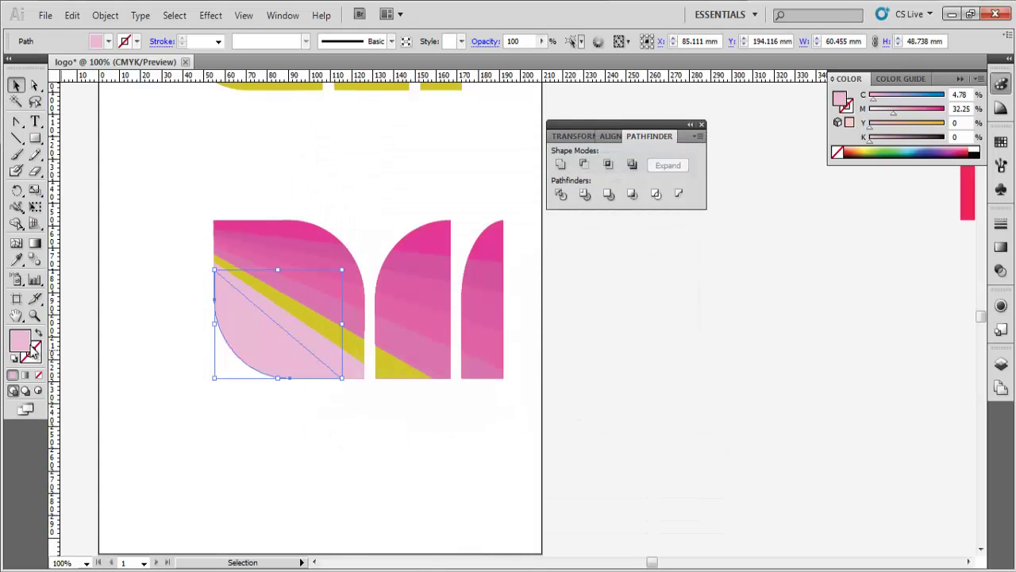
pyautogui.doubleClick(24, 342)
pyautogui.click(479, 370)
pyautogui.click(658, 198)
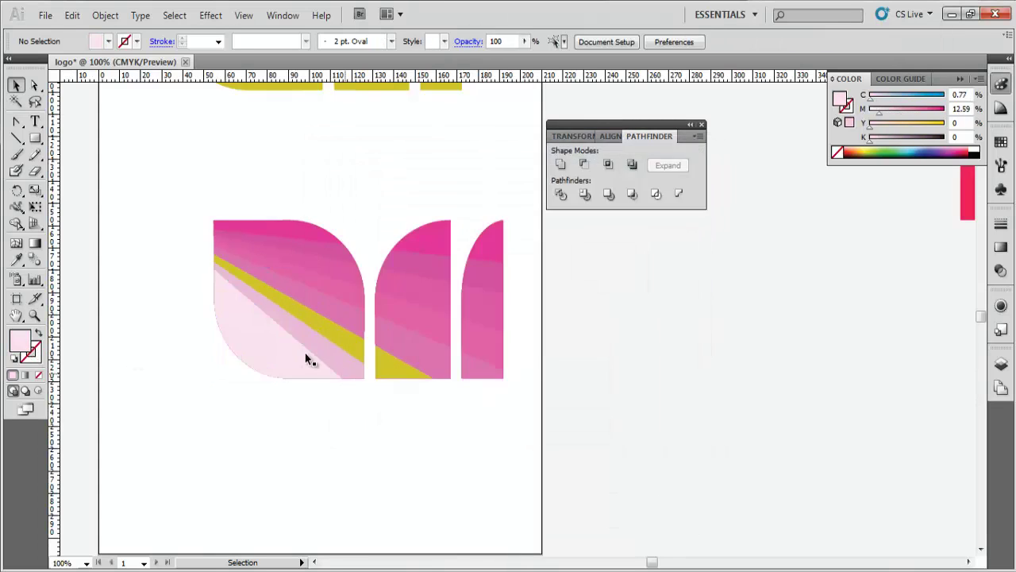
# Step: Brighten the fill of the large leaf's seventh-row slice to #FFC7F7
pyautogui.click(311, 326)
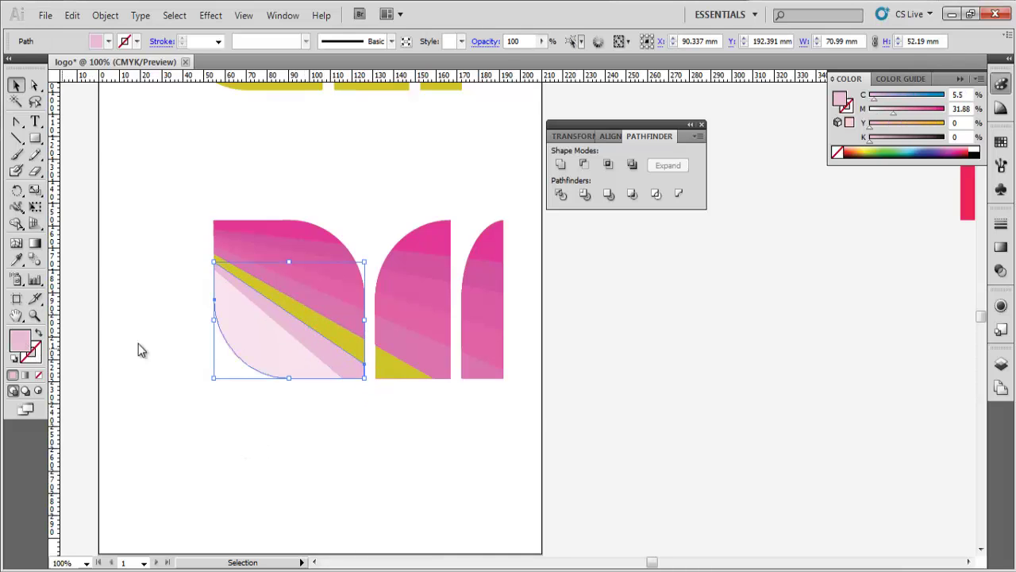
pyautogui.doubleClick(21, 342)
pyautogui.click(532, 192)
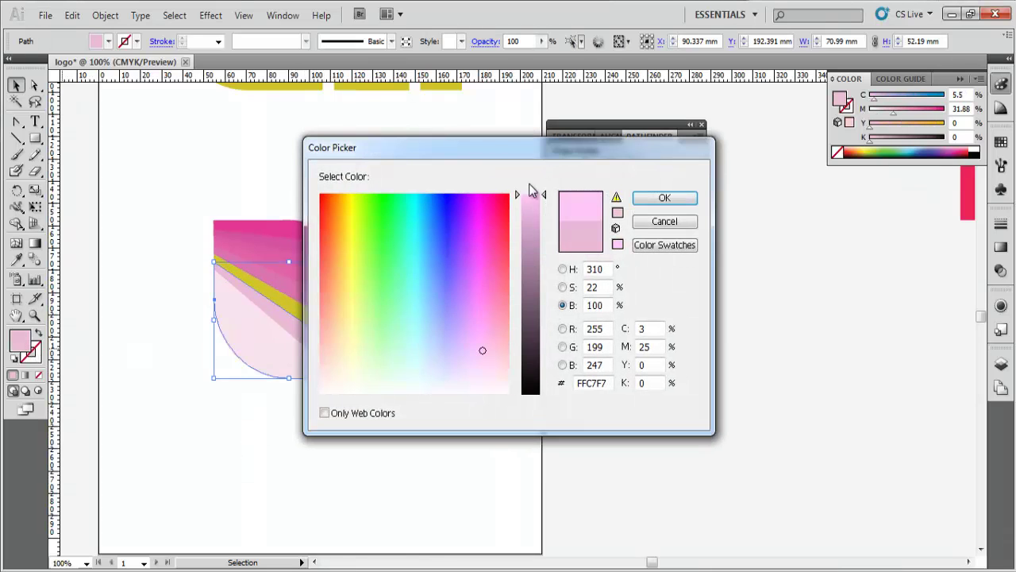
pyautogui.click(658, 200)
pyautogui.click(653, 333)
# Step: Fill the remaining yellow sixth-row slices in the large and middle leaves with light pink #FFABDD
pyautogui.click(361, 351)
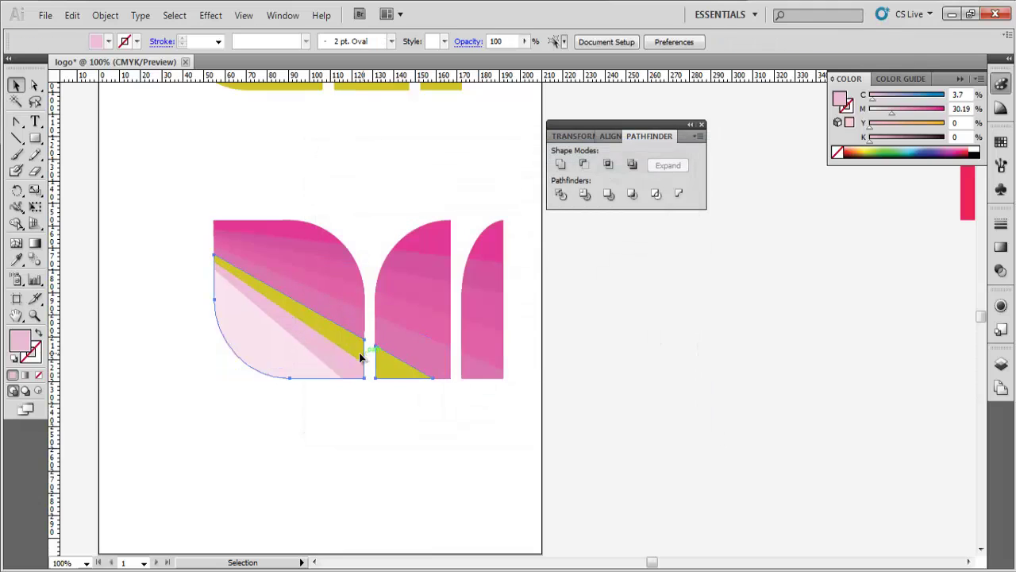
pyautogui.doubleClick(15, 339)
pyautogui.click(531, 195)
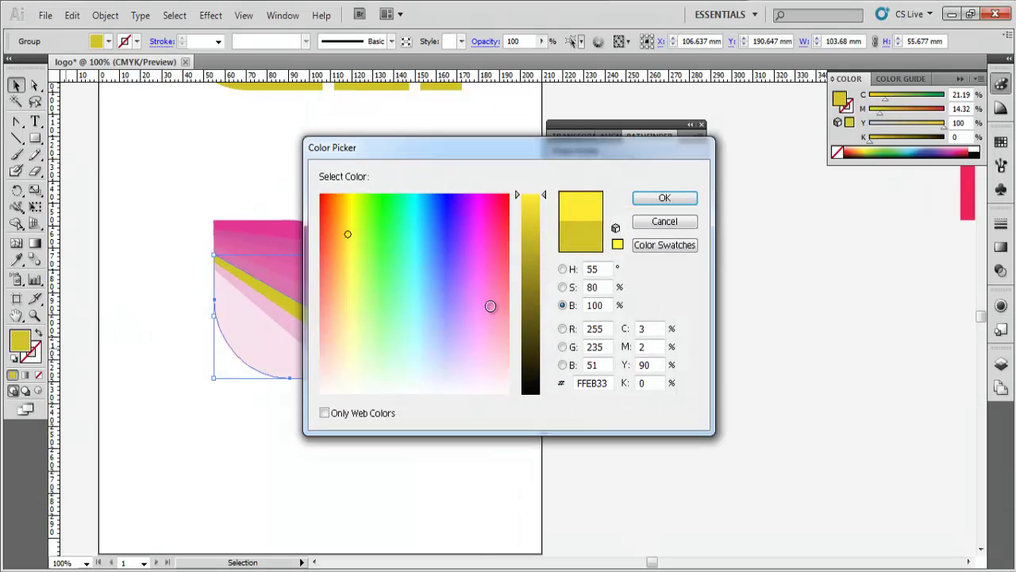
pyautogui.click(485, 297)
pyautogui.click(492, 327)
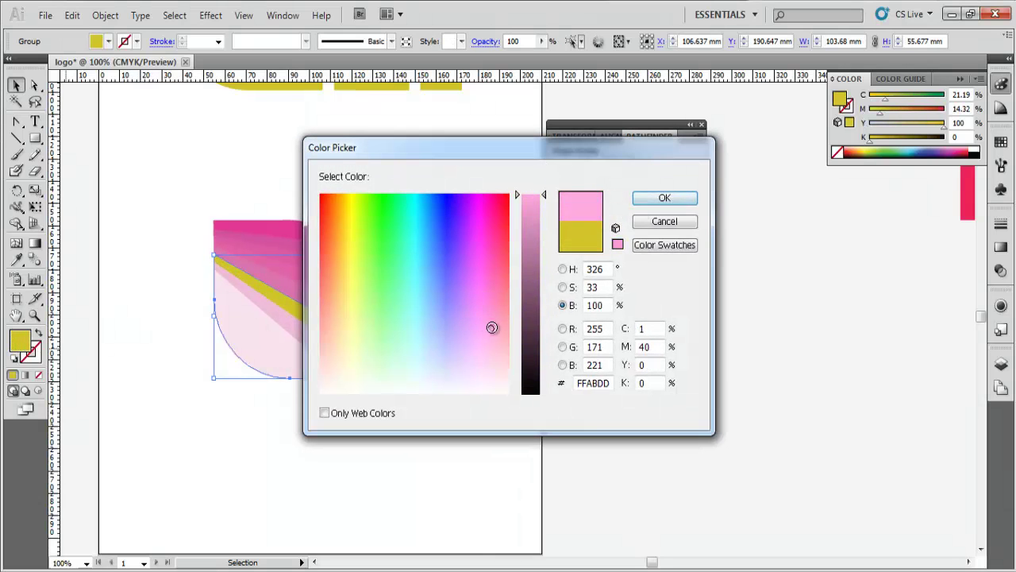
pyautogui.click(653, 199)
pyautogui.click(469, 450)
# Step: Brighten the fill of the fifth row of slices to #FF83D3
pyautogui.click(423, 336)
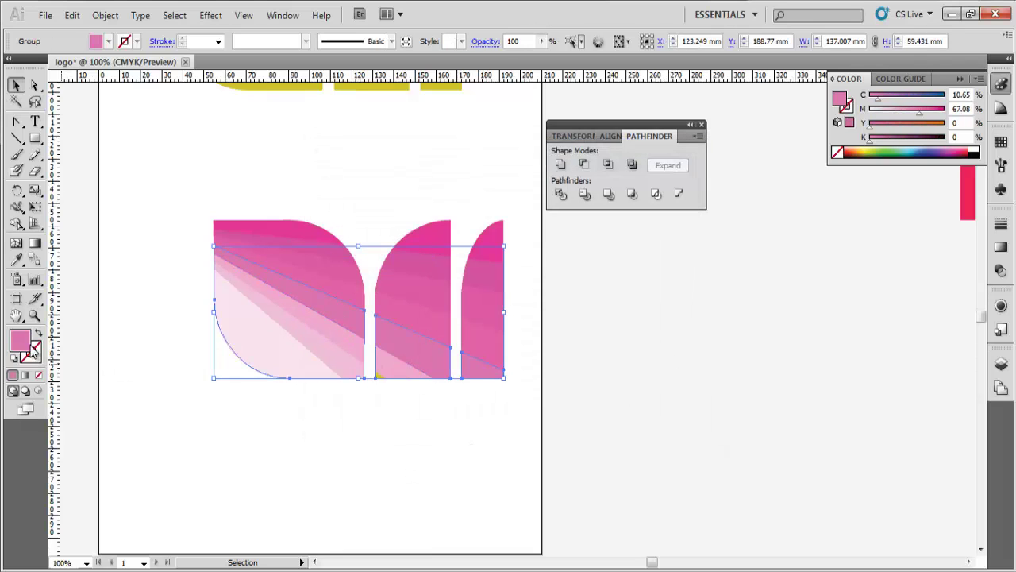
pyautogui.doubleClick(26, 341)
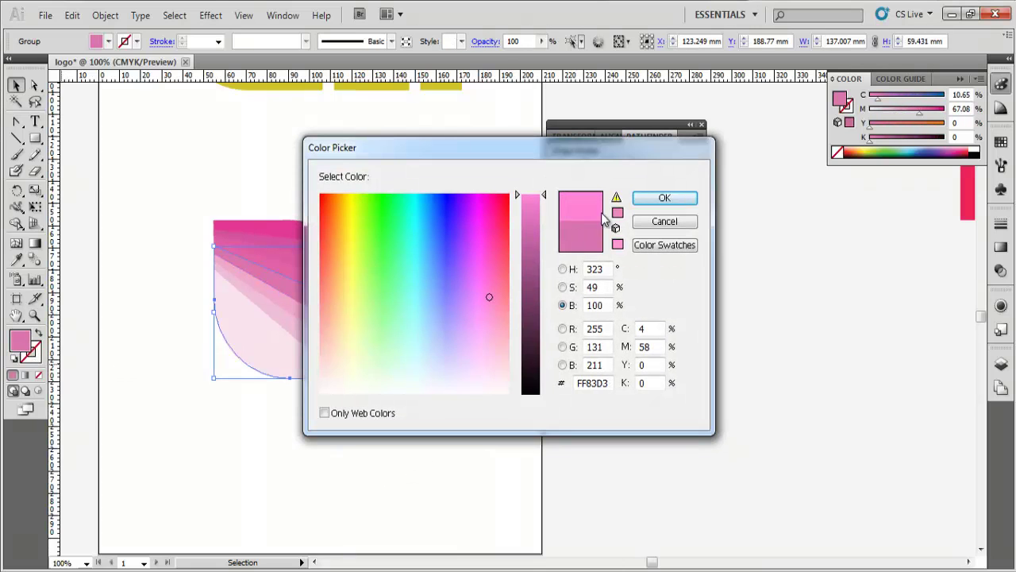
pyautogui.click(664, 198)
pyautogui.click(619, 336)
# Step: Set the fourth row's fill to #FF69D5, and open the fifth row's fill colour for editing
pyautogui.click(431, 331)
pyautogui.doubleClick(19, 340)
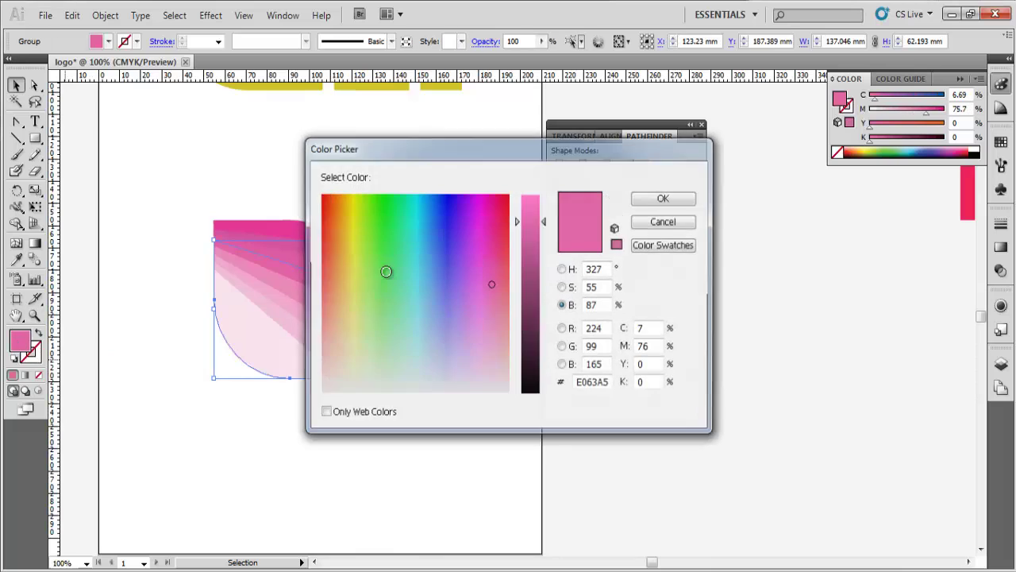
pyautogui.moveTo(533, 227); pyautogui.dragTo(533, 192)
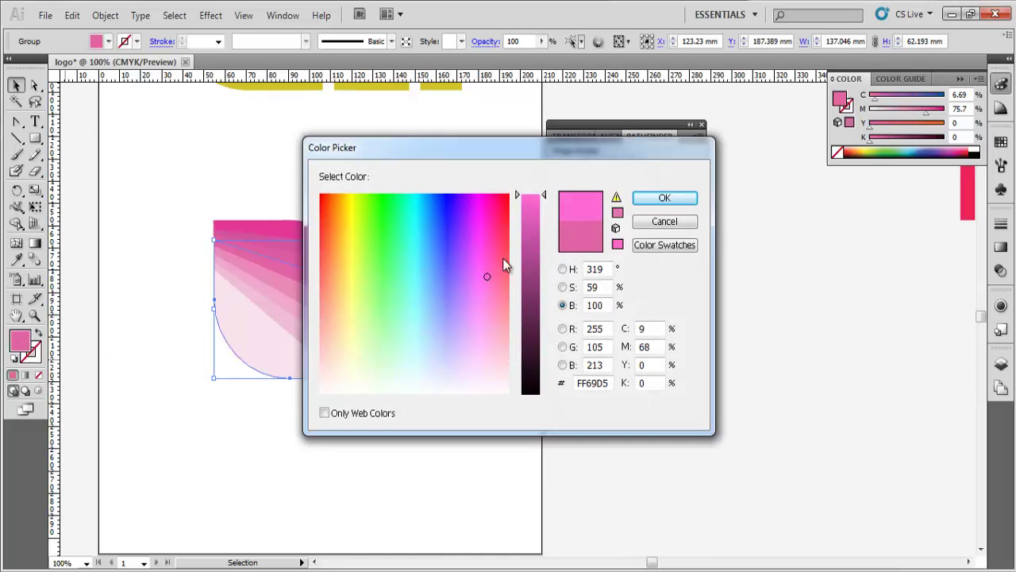
pyautogui.click(651, 202)
pyautogui.click(535, 442)
pyautogui.click(347, 324)
pyautogui.doubleClick(21, 341)
# Step: Select all the leaf slices and scale the whole artwork down proportionally to about two thirds of its size
pyautogui.moveTo(551, 513); pyautogui.dragTo(287, 264)
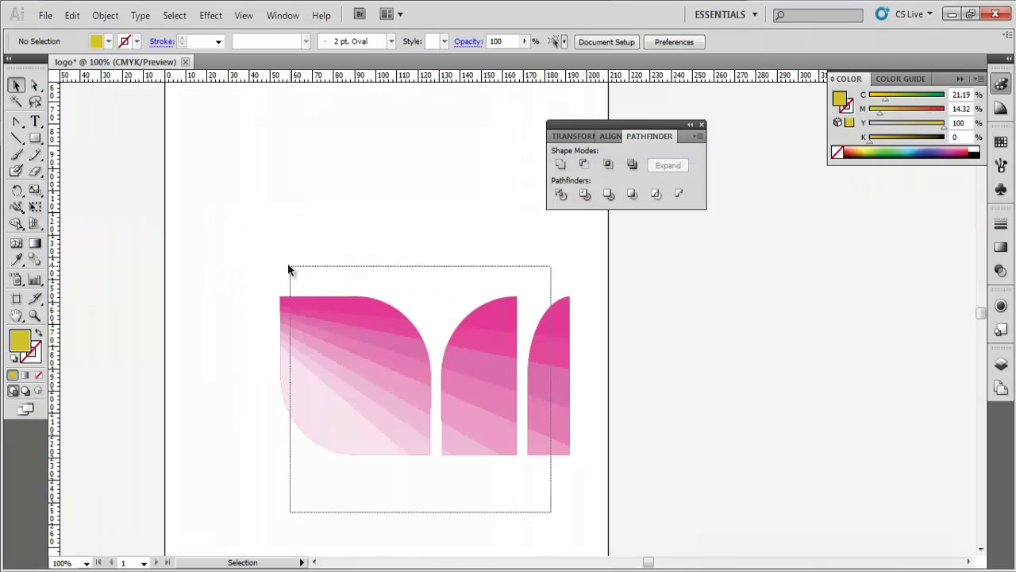
pyautogui.moveTo(431, 399); pyautogui.dragTo(361, 314)
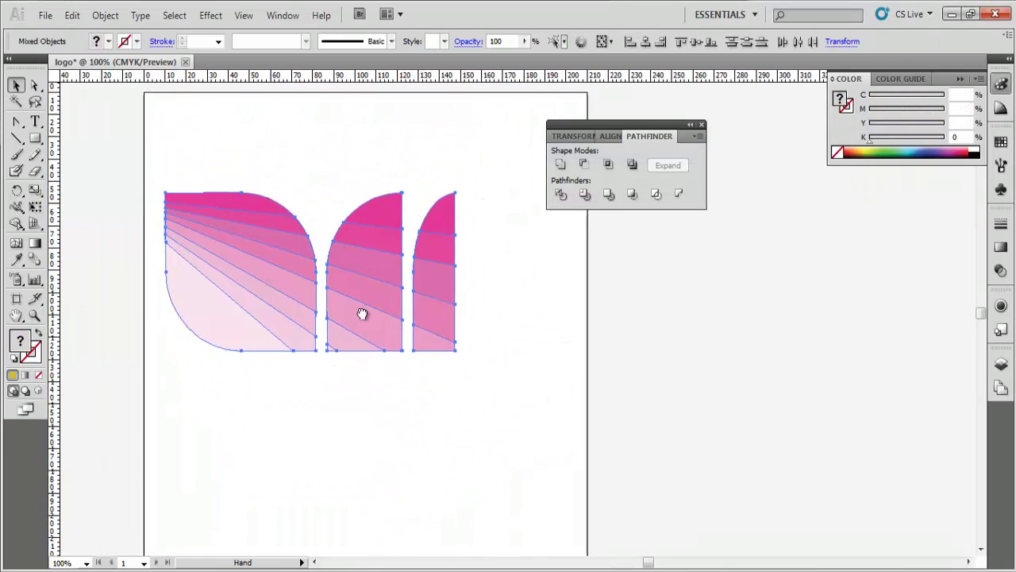
pyautogui.click(391, 403)
pyautogui.hotkey('ctrl', '+')
pyautogui.hotkey('ctrl', '-')
pyautogui.hotkey('ctrl', '-')
pyautogui.moveTo(290, 225); pyautogui.dragTo(506, 384)
pyautogui.scroll(3, 391, 344)
pyautogui.click(508, 467)
# Step: Add the word "logo" at 60 pt in the 微軟正黑體 font, placed just beside the narrowest leaf
pyautogui.click(34, 120)
pyautogui.click(590, 310)
pyautogui.click(562, 41)
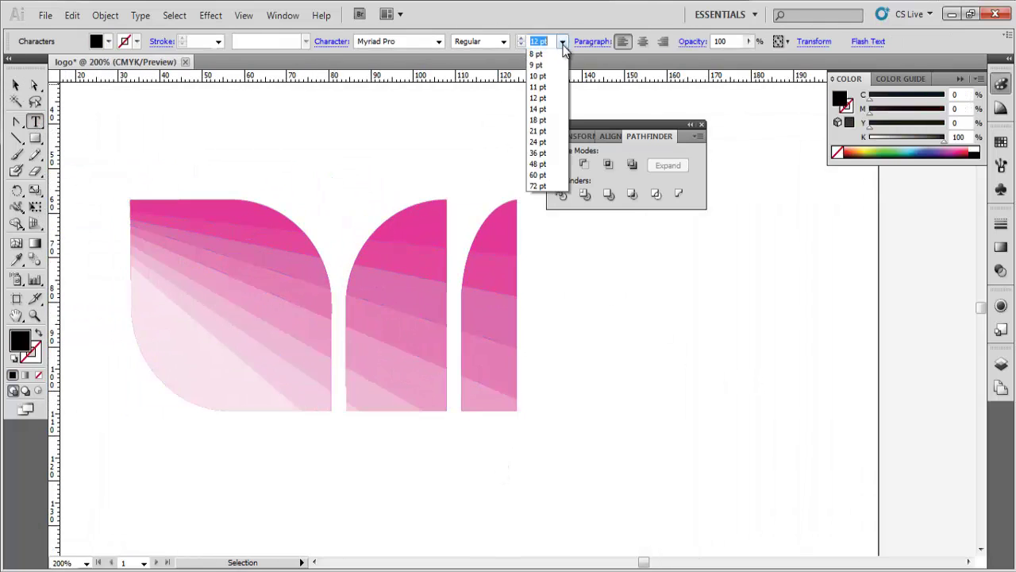
pyautogui.click(539, 220)
pyautogui.write('logo')
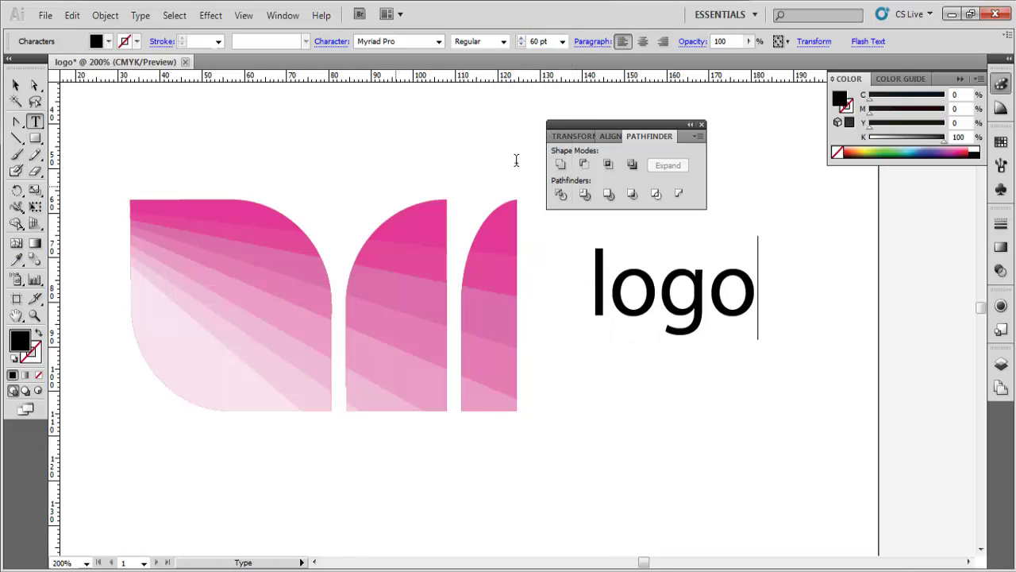
pyautogui.click(16, 85)
pyautogui.moveTo(599, 298); pyautogui.dragTo(543, 298)
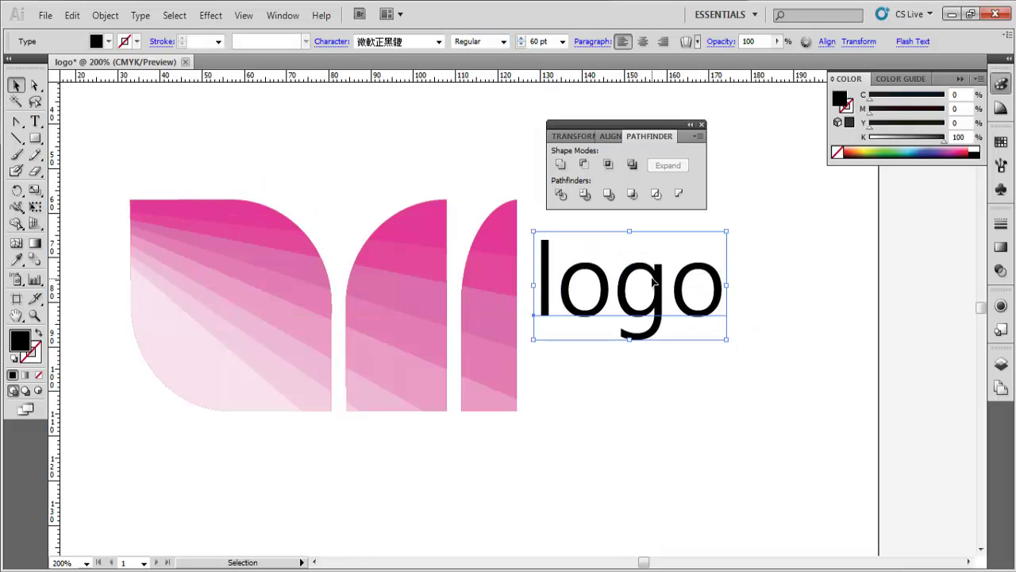
# Step: Expand the "logo" text into editable shapes with Object and Fill included
pyautogui.rightClick(651, 278)
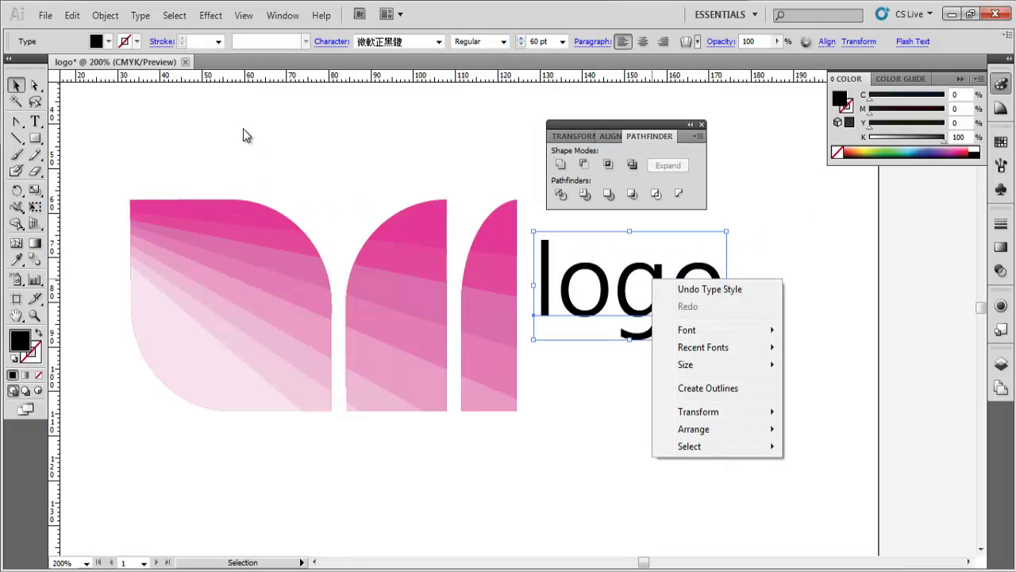
pyautogui.click(104, 15)
pyautogui.click(127, 183)
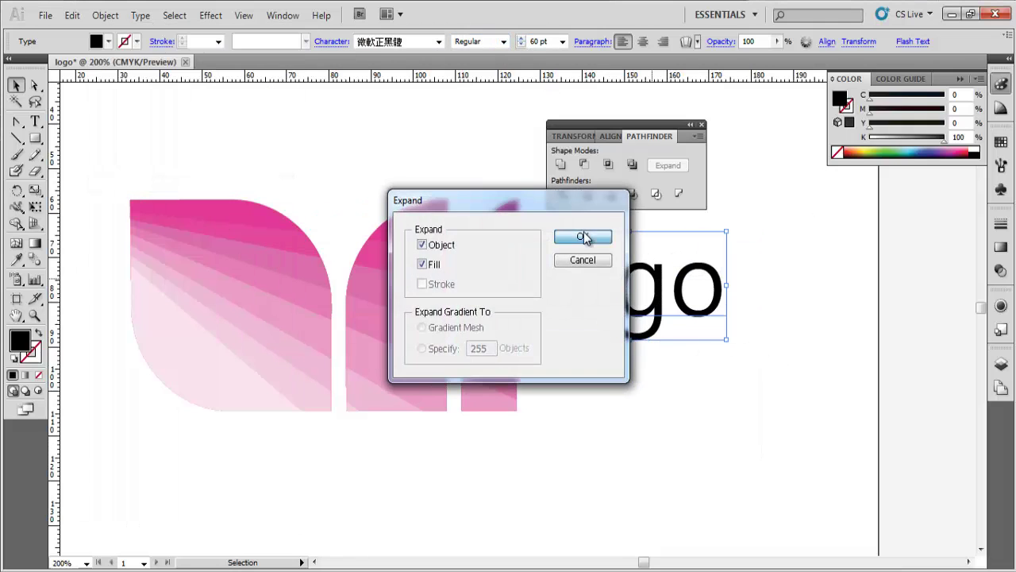
pyautogui.click(582, 237)
# Step: Move the outer top corner anchor of the letter g's stem straight down to about Y 75.5 mm
pyautogui.scroll(5, 658, 290)
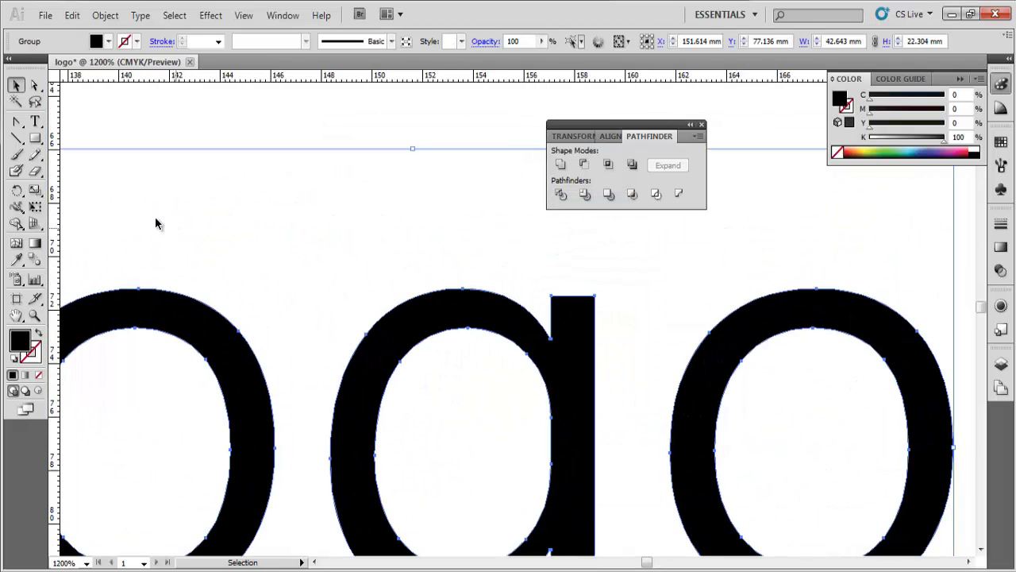
pyautogui.moveTo(35, 140); pyautogui.dragTo(72, 172)
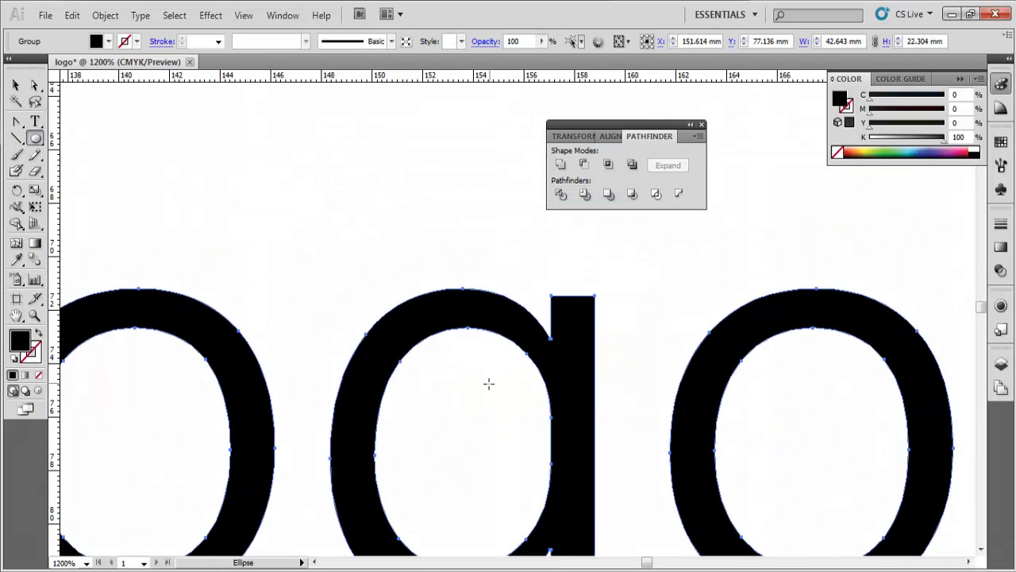
pyautogui.scroll(-3, 489, 383)
pyautogui.scroll(2, 504, 397)
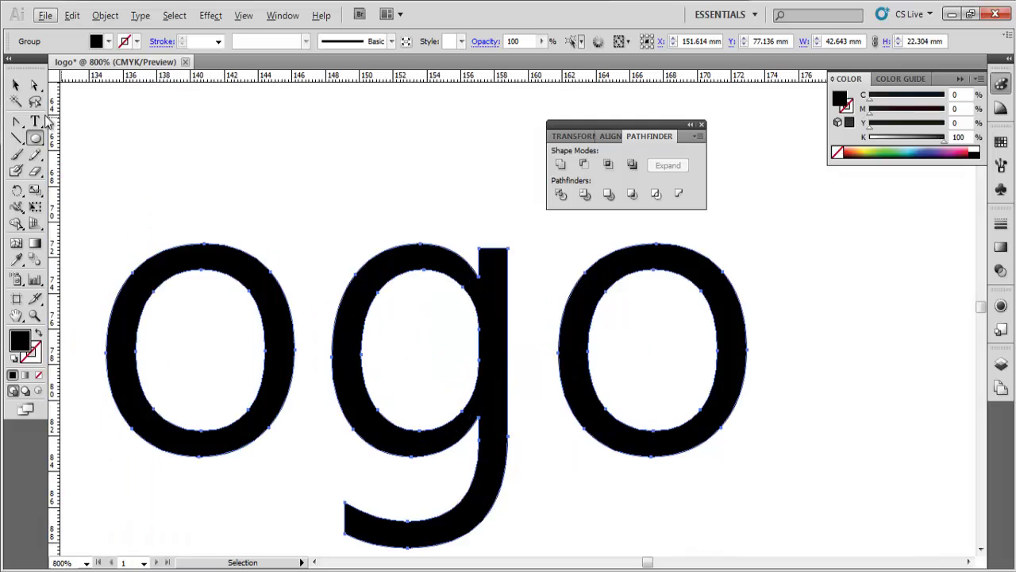
pyautogui.click(18, 124)
pyautogui.click(33, 86)
pyautogui.click(509, 252)
pyautogui.moveTo(509, 252); pyautogui.dragTo(508, 322)
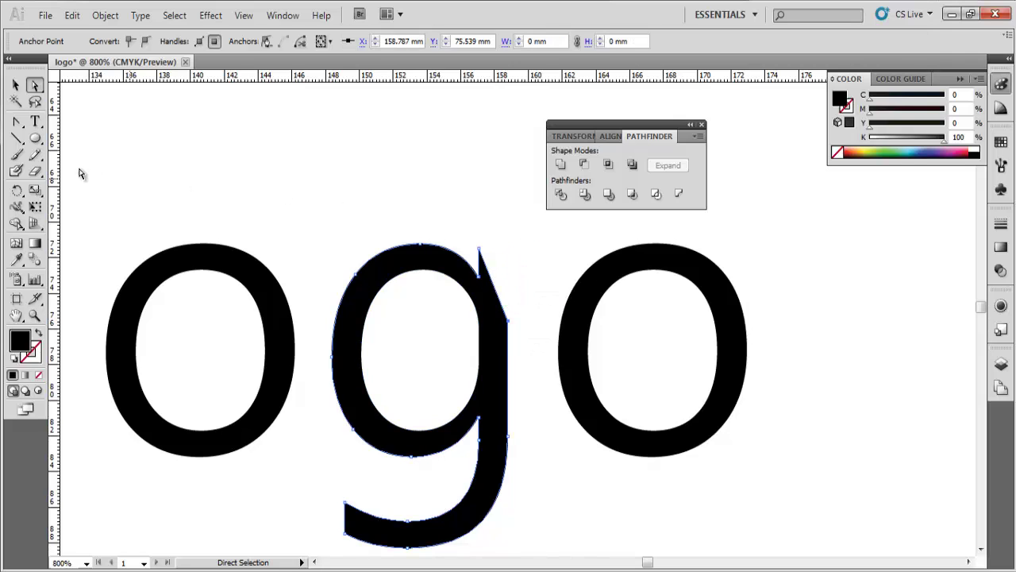
# Step: Delete the pointed anchor left at the top of the g's stem
pyautogui.moveTo(18, 122); pyautogui.dragTo(91, 154)
pyautogui.click(478, 253)
pyautogui.moveTo(479, 277); pyautogui.dragTo(483, 275)
pyautogui.click(486, 271)
pyautogui.click(482, 274)
# Step: Move the anchor where the g's bowl meets the stem outward to about X 157.7, Y 73.0 mm
pyautogui.click(16, 124)
pyautogui.click(35, 86)
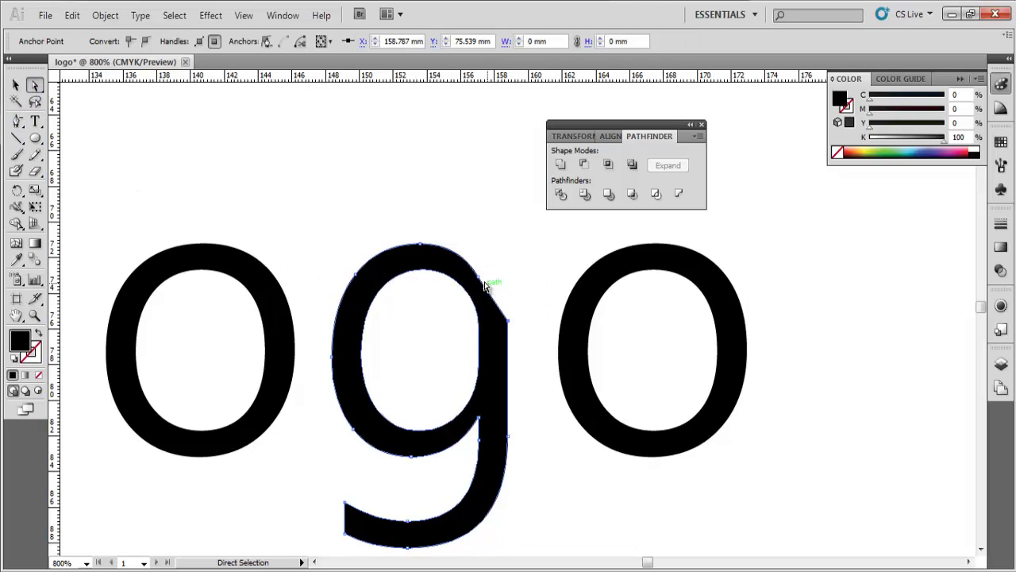
pyautogui.moveTo(486, 278); pyautogui.dragTo(495, 273)
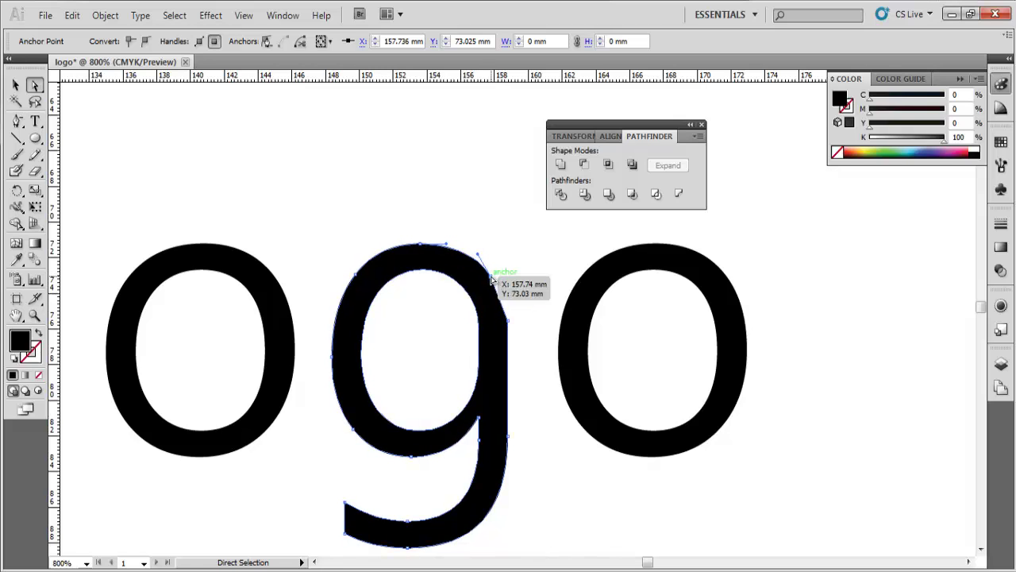
# Step: Convert the g's top outer stem anchor into a smooth curve point and adjust the neighbouring handle on the shoulder
pyautogui.click(509, 324)
pyautogui.moveTo(16, 121); pyautogui.dragTo(71, 121)
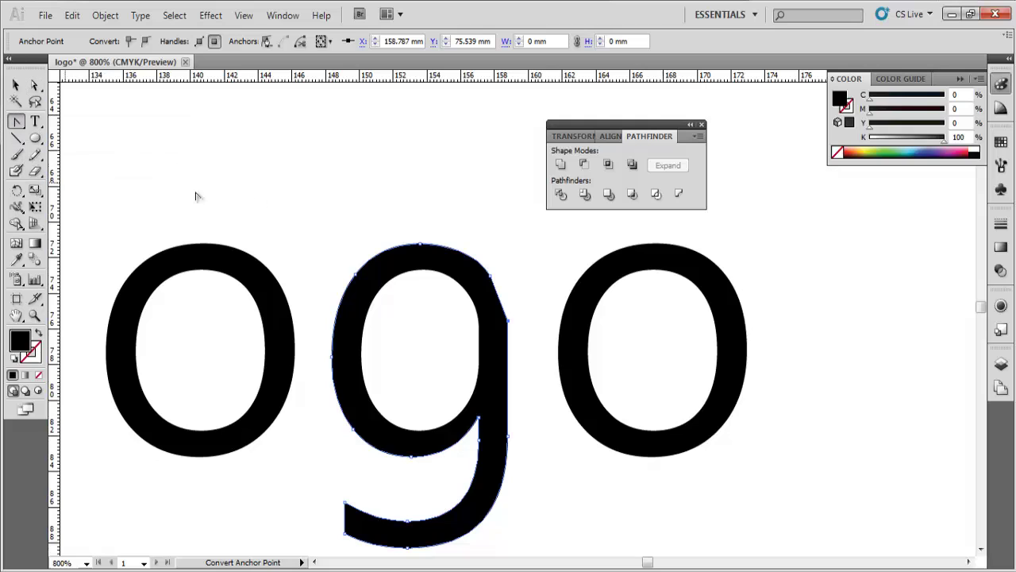
pyautogui.moveTo(508, 321); pyautogui.dragTo(503, 295)
pyautogui.click(34, 87)
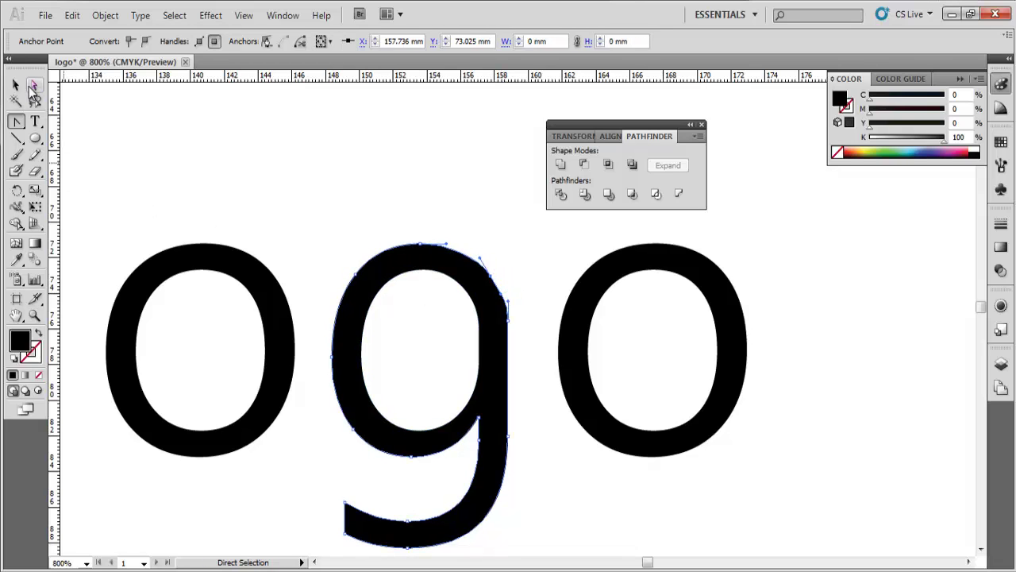
pyautogui.moveTo(501, 292); pyautogui.dragTo(491, 272)
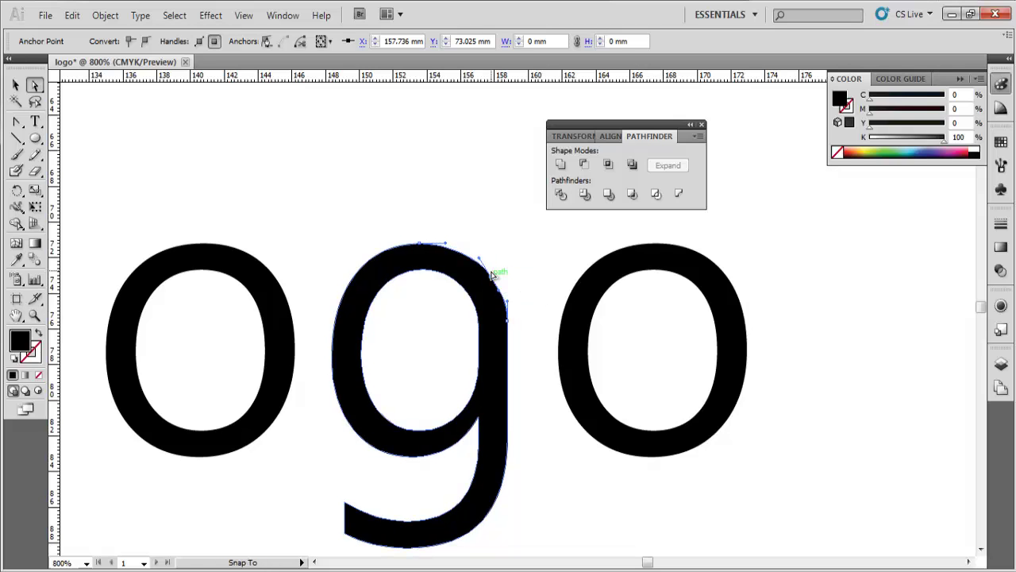
# Step: Nudge the shoulder anchor of the g slightly to soften the bend between the bowl and the stem
pyautogui.scroll(3, 493, 275)
pyautogui.scroll(-2, 493, 266)
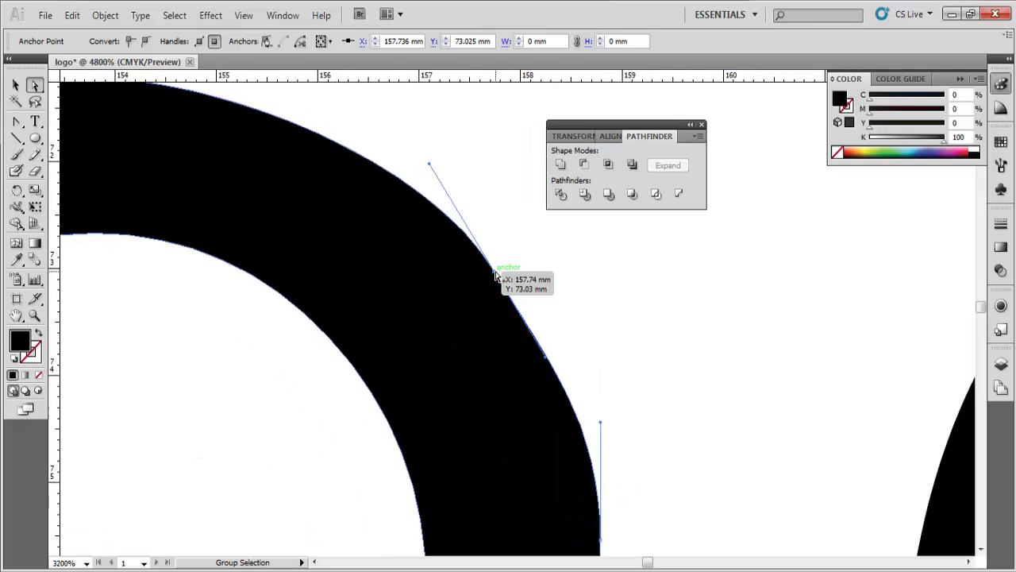
pyautogui.moveTo(492, 251); pyautogui.dragTo(497, 249)
pyautogui.click(526, 272)
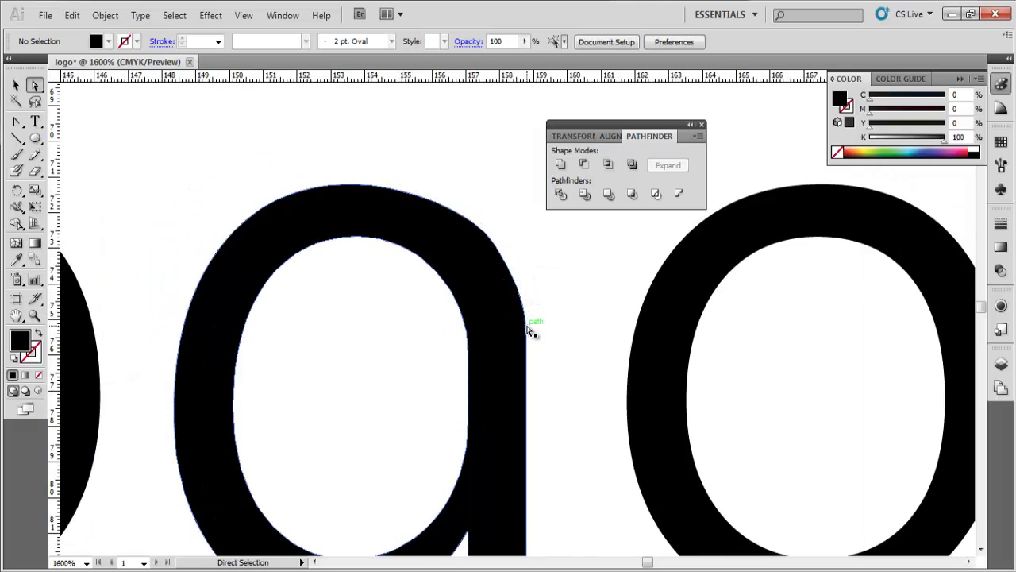
pyautogui.scroll(-1, 522, 331)
pyautogui.scroll(-1, 522, 331)
pyautogui.scroll(3, 523, 330)
# Step: Round the g's shoulder by setting its anchor at about X 157.8, Y 72.9 mm and reshaping the adjoining curve handles
pyautogui.click(522, 308)
pyautogui.moveTo(521, 265); pyautogui.dragTo(522, 282)
pyautogui.moveTo(474, 184); pyautogui.dragTo(471, 184)
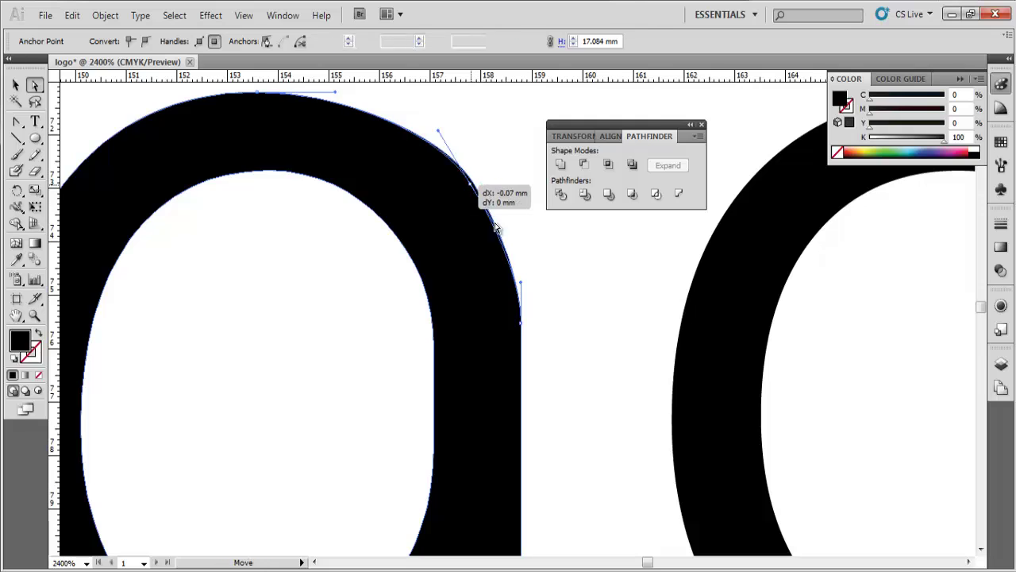
pyautogui.moveTo(499, 232); pyautogui.dragTo(513, 235)
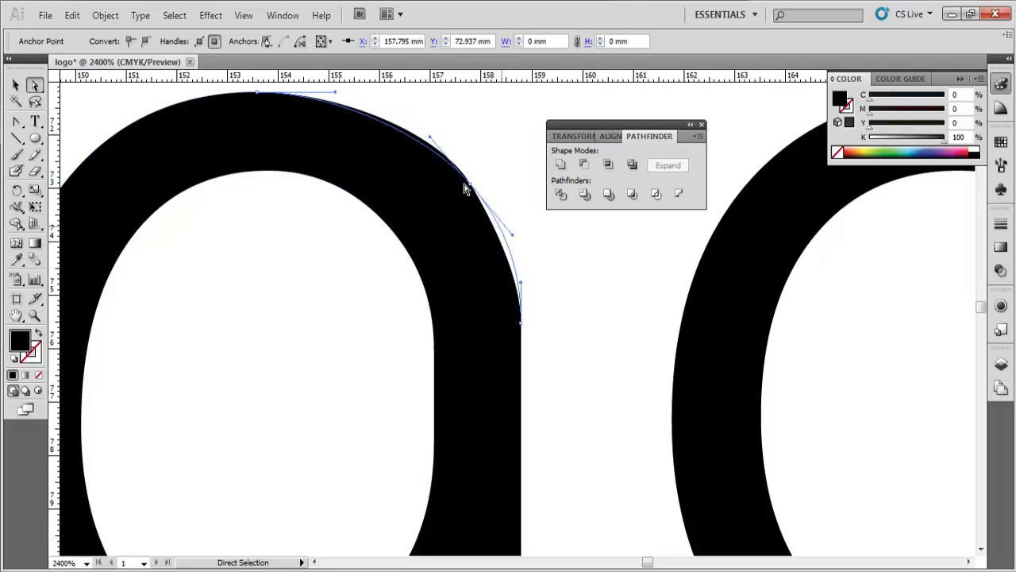
pyautogui.moveTo(433, 143)
pyautogui.mouseDown()
pyautogui.moveTo(411, 120)
pyautogui.moveTo(447, 140)
pyautogui.mouseUp()
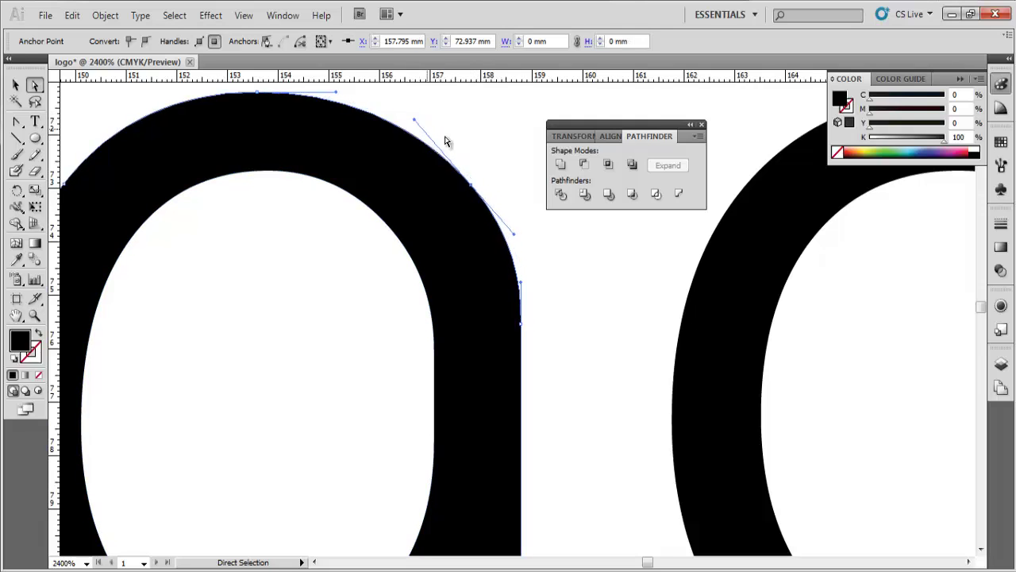
pyautogui.click(520, 252)
# Step: Move both o's and the l in towards the g so the letters of the word sit tightly together
pyautogui.scroll(-2, 520, 252)
pyautogui.scroll(-3, 519, 252)
pyautogui.moveTo(502, 336); pyautogui.dragTo(536, 356)
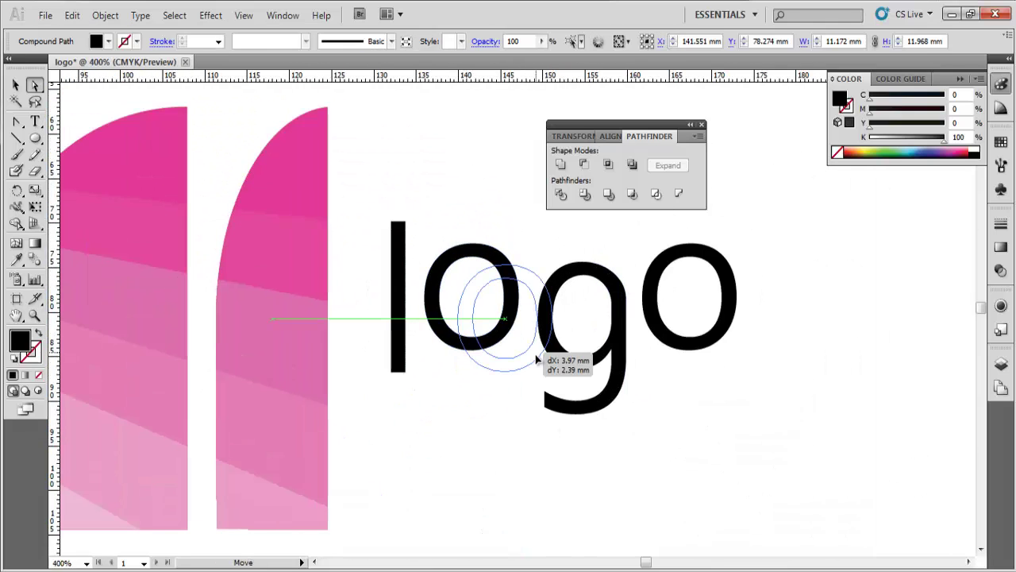
pyautogui.moveTo(659, 331); pyautogui.dragTo(628, 349)
pyautogui.click(664, 418)
pyautogui.moveTo(397, 364); pyautogui.dragTo(452, 370)
pyautogui.scroll(-2, 616, 415)
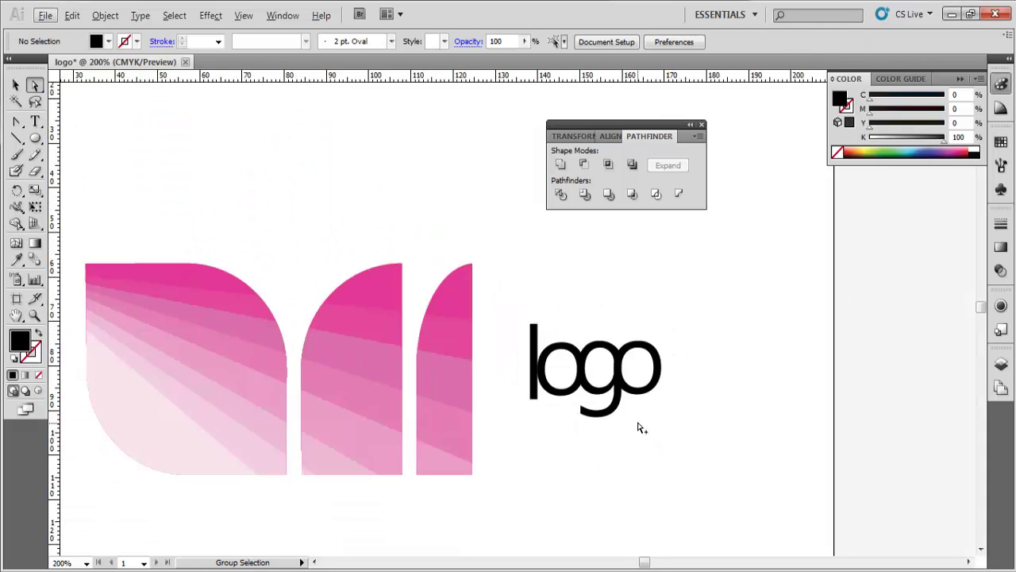
# Step: Fine-tune the last o sideways so its inner edge overlaps the stem of the g
pyautogui.scroll(3, 637, 422)
pyautogui.moveTo(623, 324); pyautogui.dragTo(592, 361)
pyautogui.click(651, 409)
pyautogui.click(643, 341)
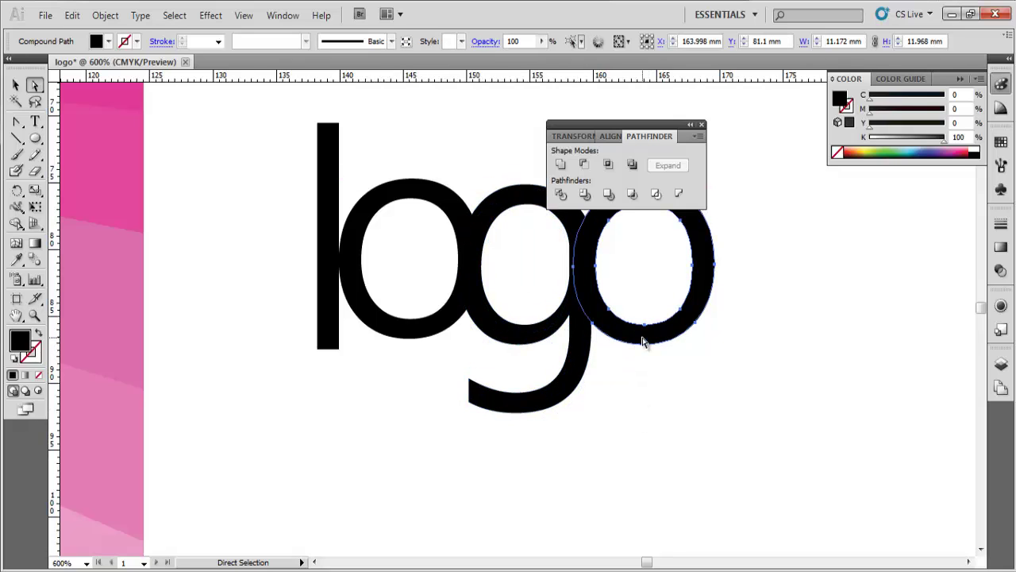
pyautogui.click(646, 436)
pyautogui.click(585, 295)
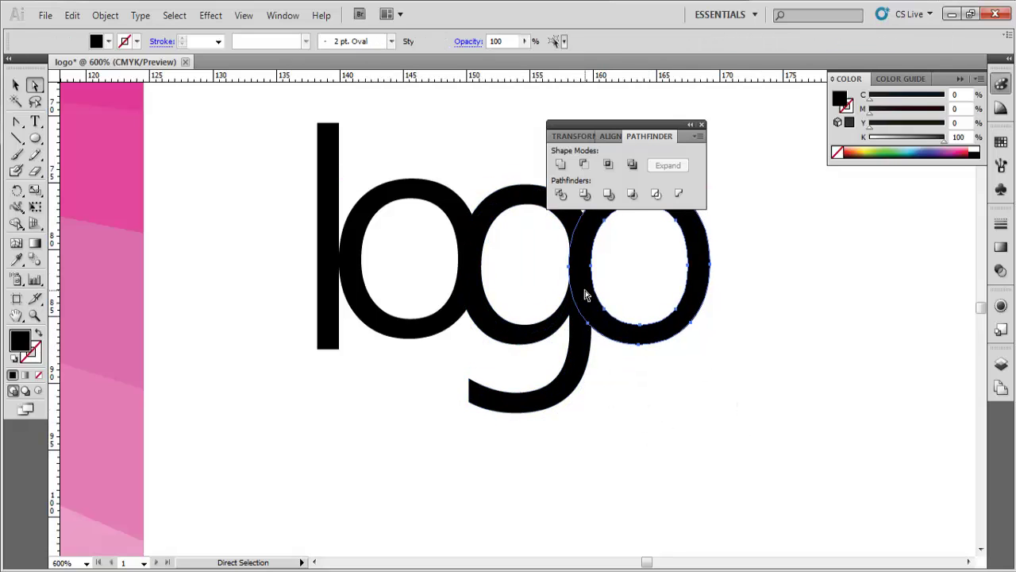
pyautogui.scroll(3, 588, 276)
pyautogui.moveTo(584, 272); pyautogui.dragTo(592, 272)
pyautogui.click(699, 281)
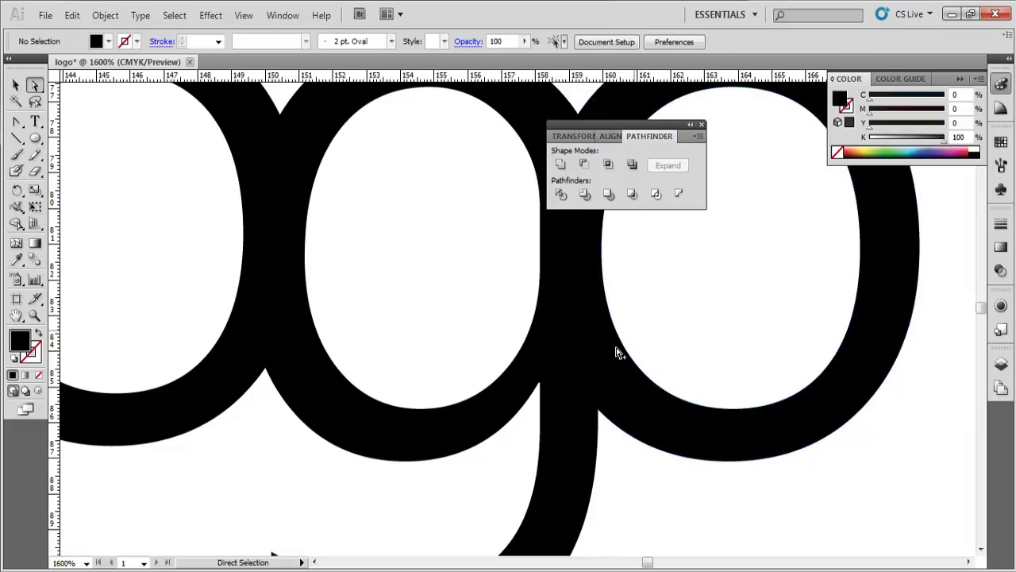
# Step: Shift the l sideways so its stem overlaps the outer edge of the first o
pyautogui.scroll(-5, 618, 353)
pyautogui.moveTo(466, 355); pyautogui.dragTo(478, 356)
pyautogui.click(509, 509)
pyautogui.scroll(-2, 575, 430)
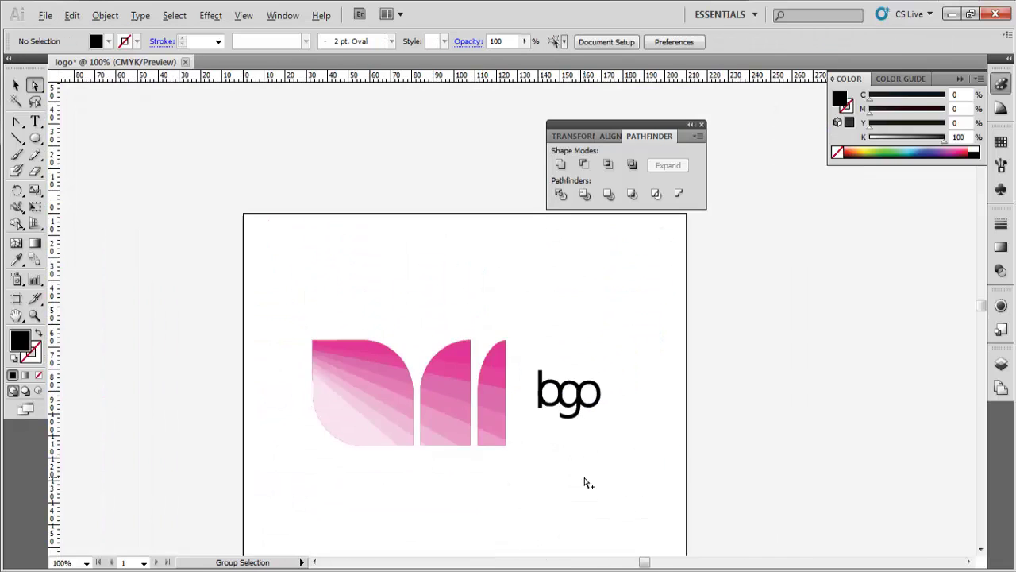
pyautogui.scroll(5, 556, 413)
pyautogui.moveTo(488, 423); pyautogui.dragTo(480, 423)
# Step: Select all the letters of the word and unite them into a single shape
pyautogui.scroll(-3, 549, 496)
pyautogui.moveTo(605, 455); pyautogui.dragTo(604, 386)
pyautogui.hotkey('ctrl', 'a')
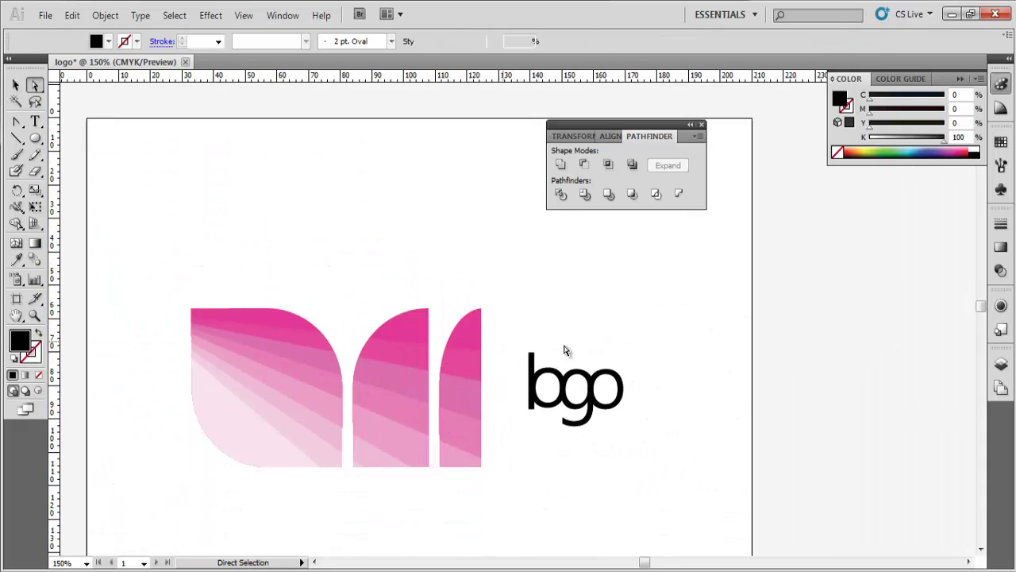
pyautogui.click(560, 166)
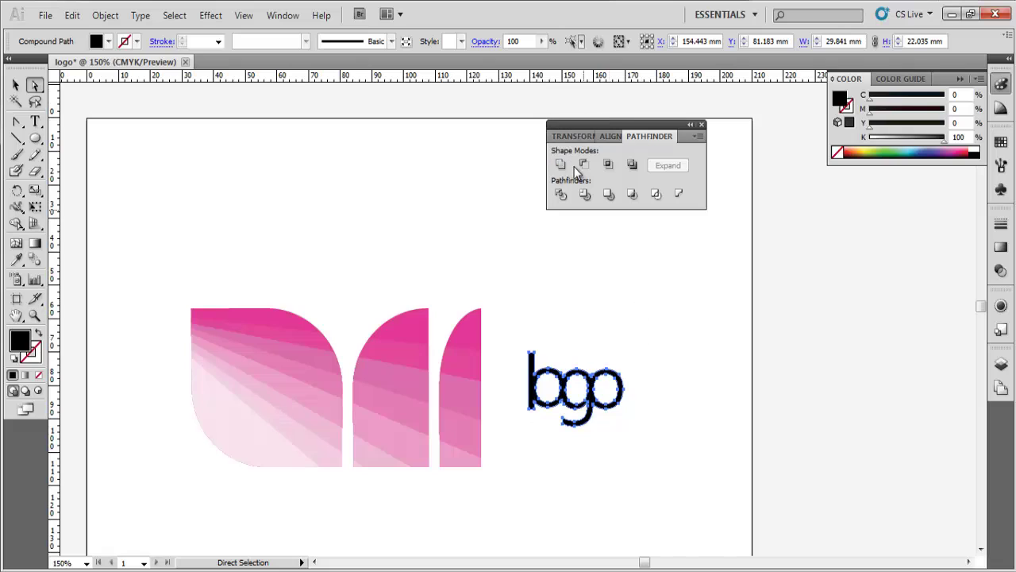
# Step: Enlarge the united lettering proportionally and place it right beside the narrowest leaf
pyautogui.press('v')
pyautogui.moveTo(625, 350); pyautogui.dragTo(673, 314)
pyautogui.moveTo(564, 410)
pyautogui.mouseDown()
pyautogui.moveTo(571, 429)
pyautogui.moveTo(585, 406)
pyautogui.moveTo(576, 401)
pyautogui.moveTo(573, 412)
pyautogui.mouseUp()
pyautogui.click(656, 490)
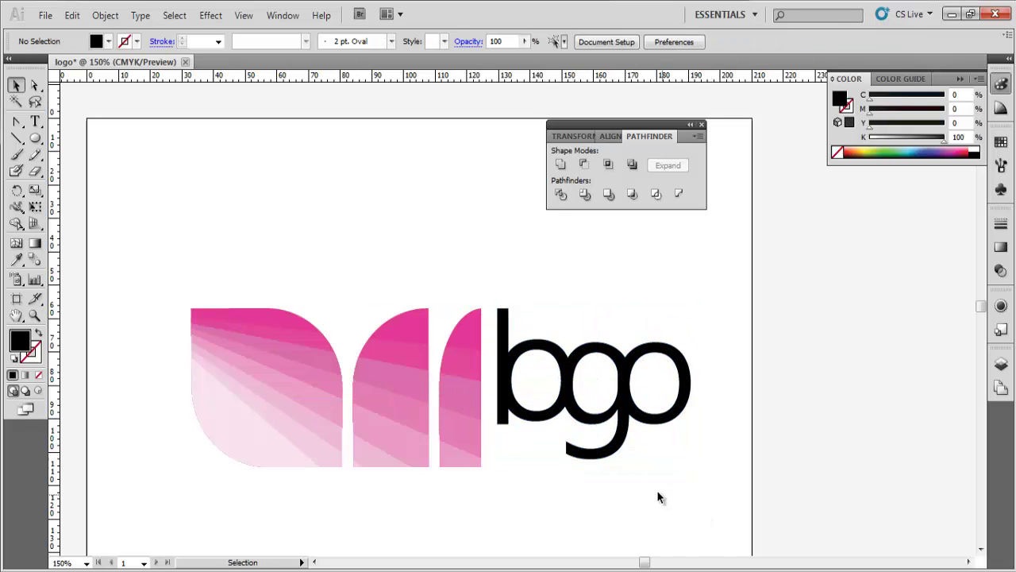
# Step: Lower the enlarged lettering slightly so its stem starts a little below the leaves' top edge
pyautogui.scroll(-2, 644, 480)
pyautogui.moveTo(644, 481); pyautogui.dragTo(598, 424)
pyautogui.scroll(2, 589, 395)
pyautogui.moveTo(585, 380); pyautogui.dragTo(585, 391)
pyautogui.click(632, 463)
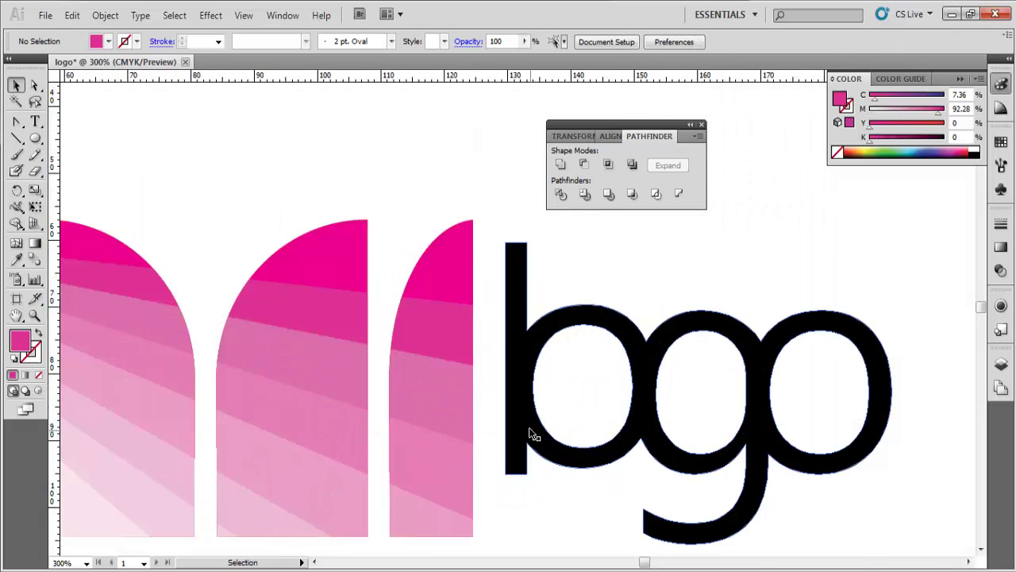
pyautogui.scroll(-2, 529, 429)
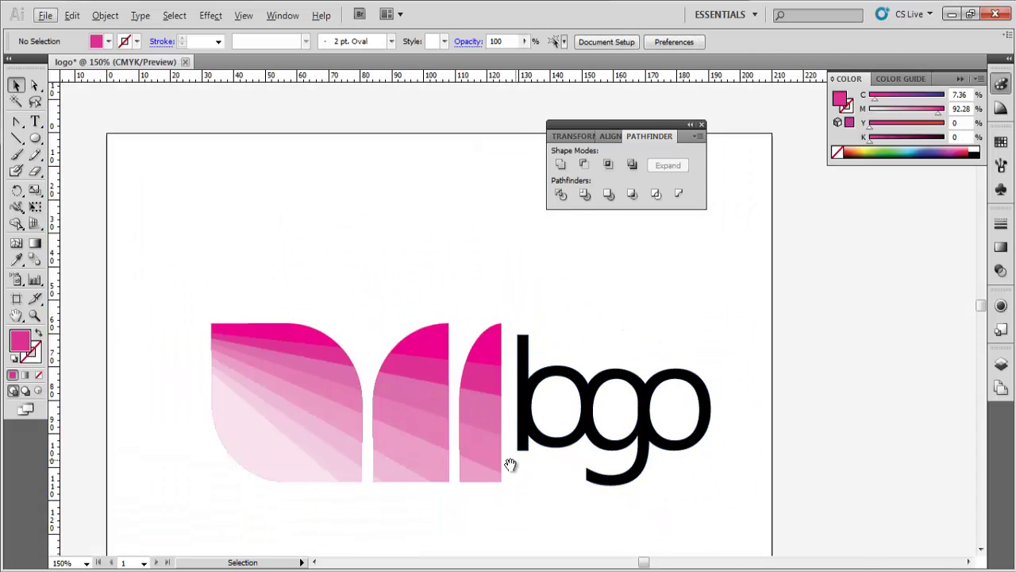
pyautogui.moveTo(512, 467); pyautogui.dragTo(466, 364)
# Step: Start a new text line just below the first leaf shape
pyautogui.click(35, 120)
pyautogui.click(202, 405)
pyautogui.write('le')
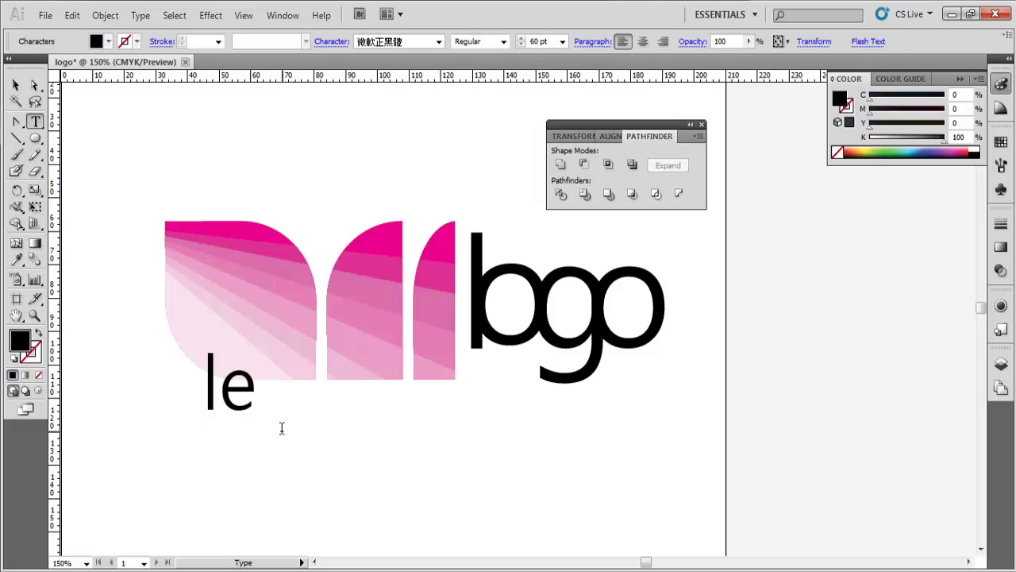
pyautogui.write('gendary')
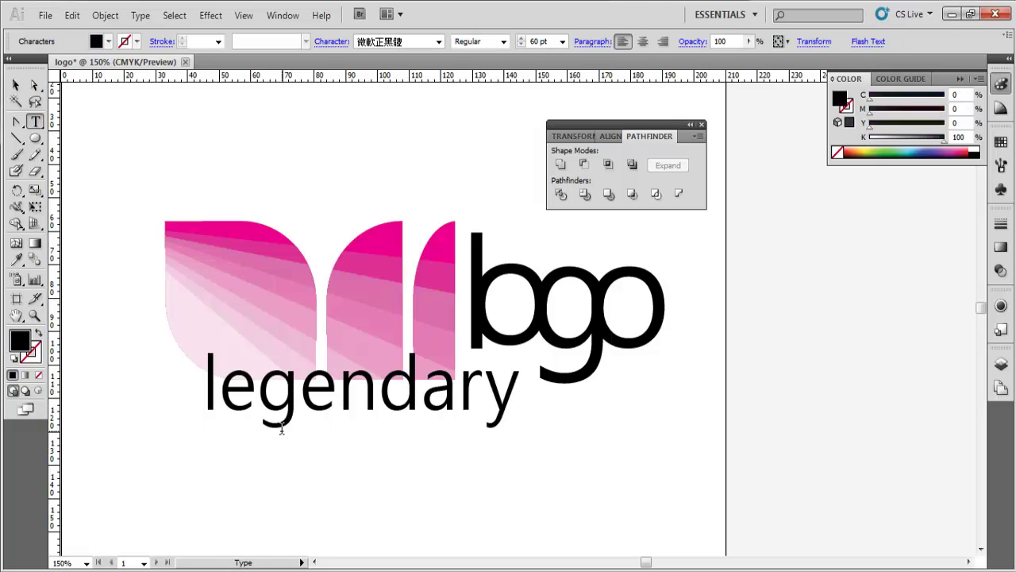
pyautogui.press('BackSpace')
pyautogui.press('BackSpace')
pyautogui.press('BackSpace')
pyautogui.press('BackSpace')
pyautogui.press('BackSpace')
pyautogui.press('BackSpace')
pyautogui.press('BackSpace')
pyautogui.press('BackSpace')
pyautogui.press('BackSpace')
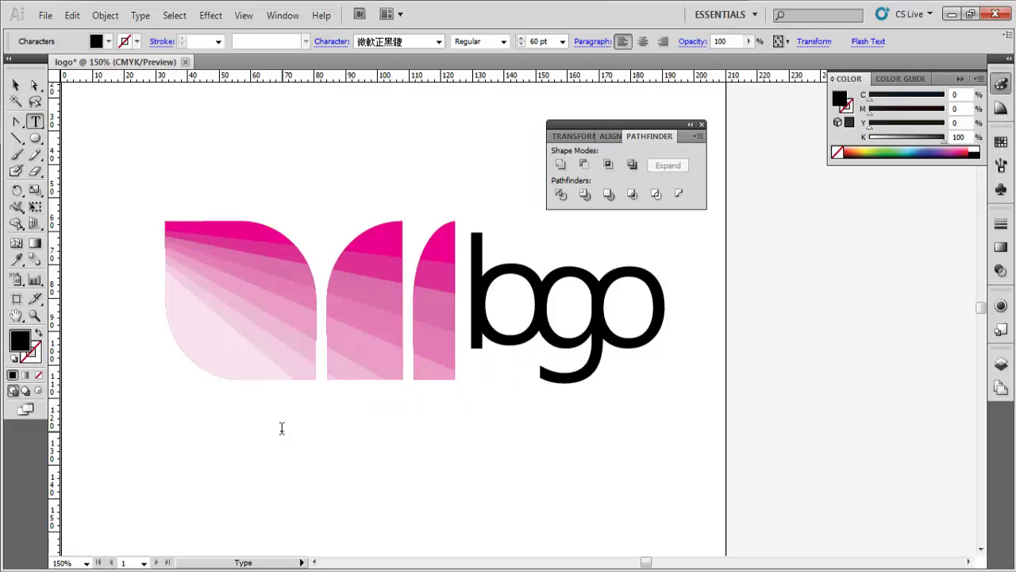
# Step: Set the text size to 24 pt and enter the tagline "legendary logos" below the leaves
pyautogui.click(561, 44)
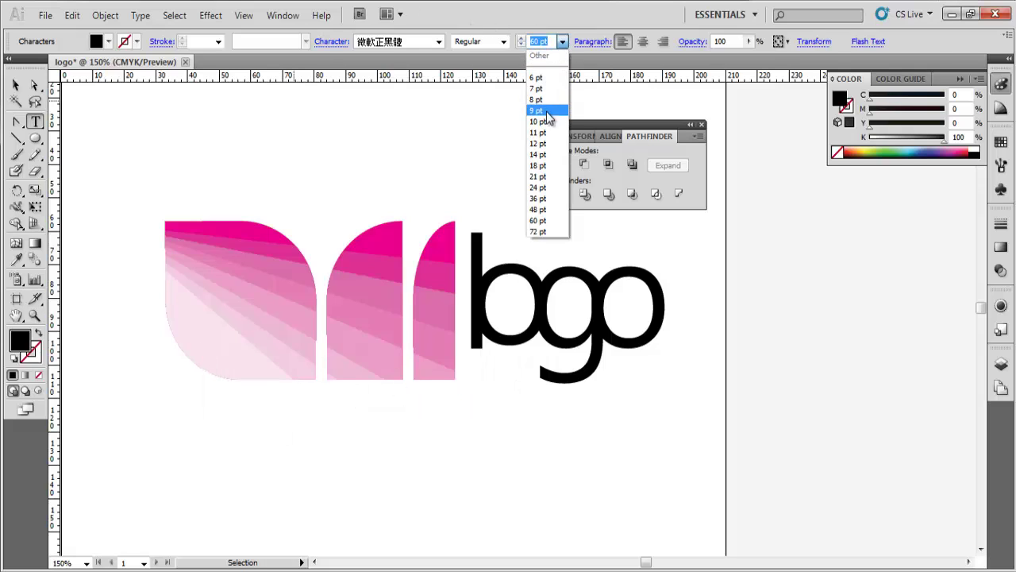
pyautogui.click(538, 187)
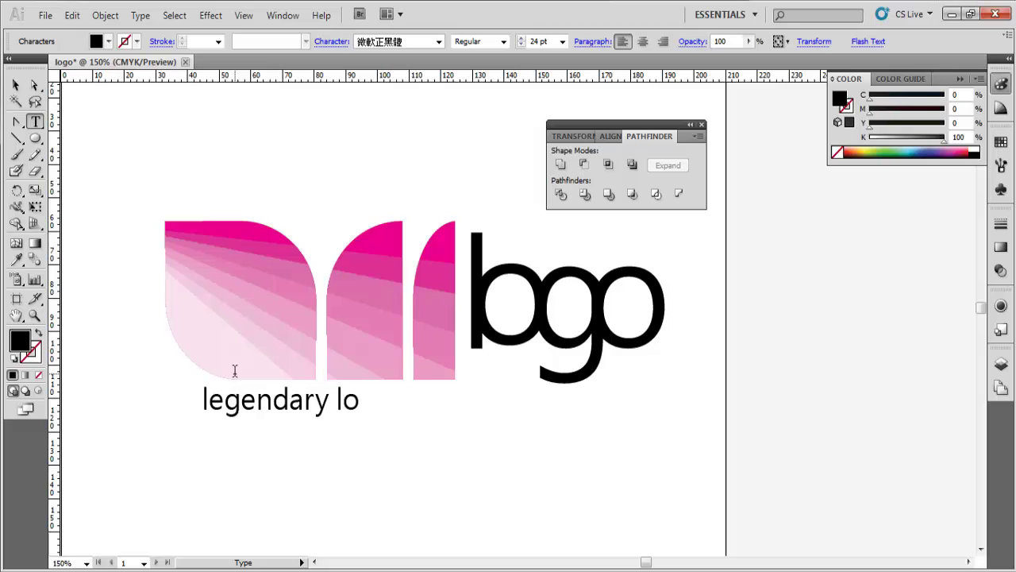
pyautogui.click(17, 86)
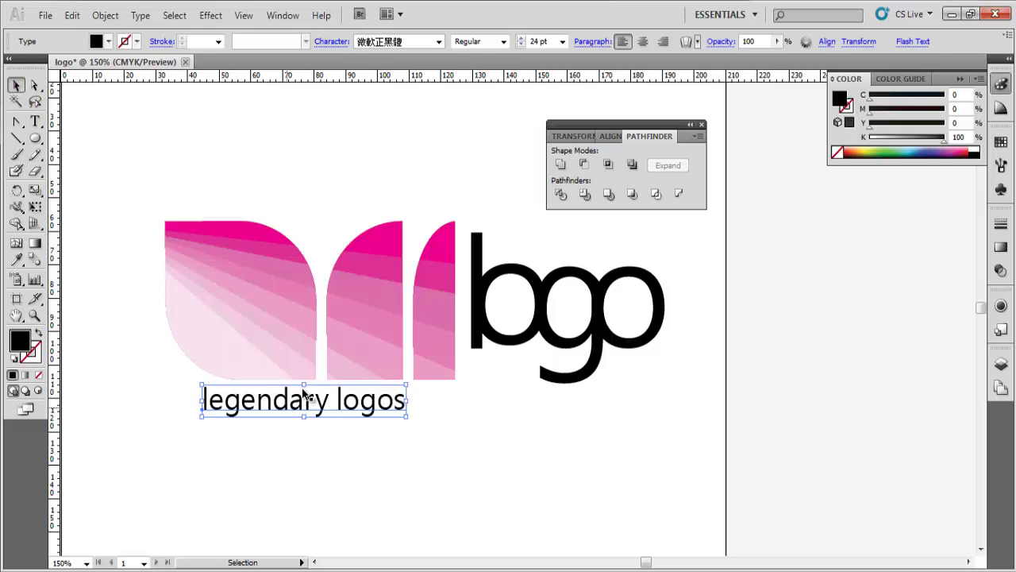
# Step: Set the tagline to the 굴림체 Regular font at 12 pt and slightly increase its tracking
pyautogui.click(331, 41)
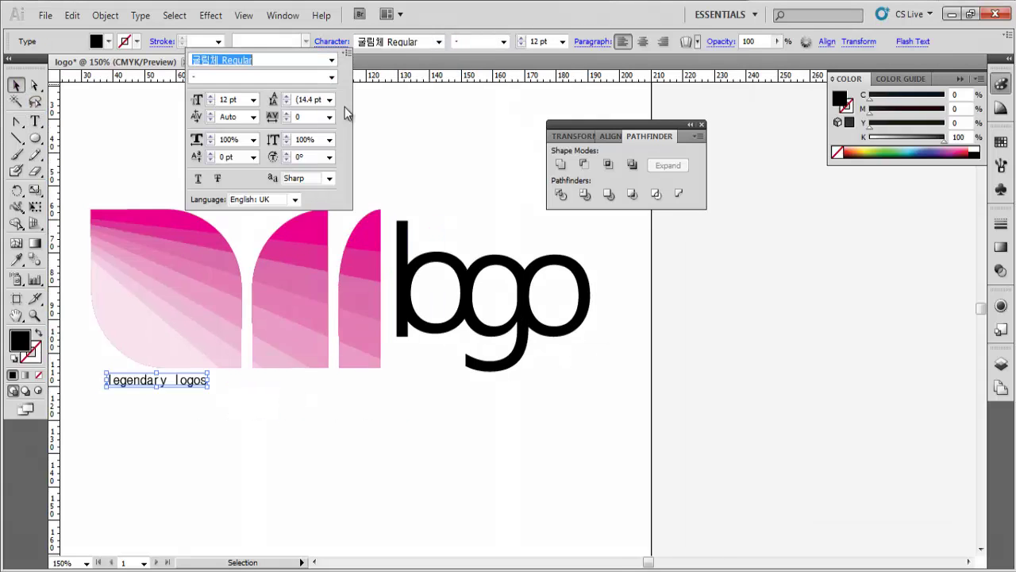
pyautogui.click(288, 115)
pyautogui.click(287, 116)
pyautogui.click(287, 117)
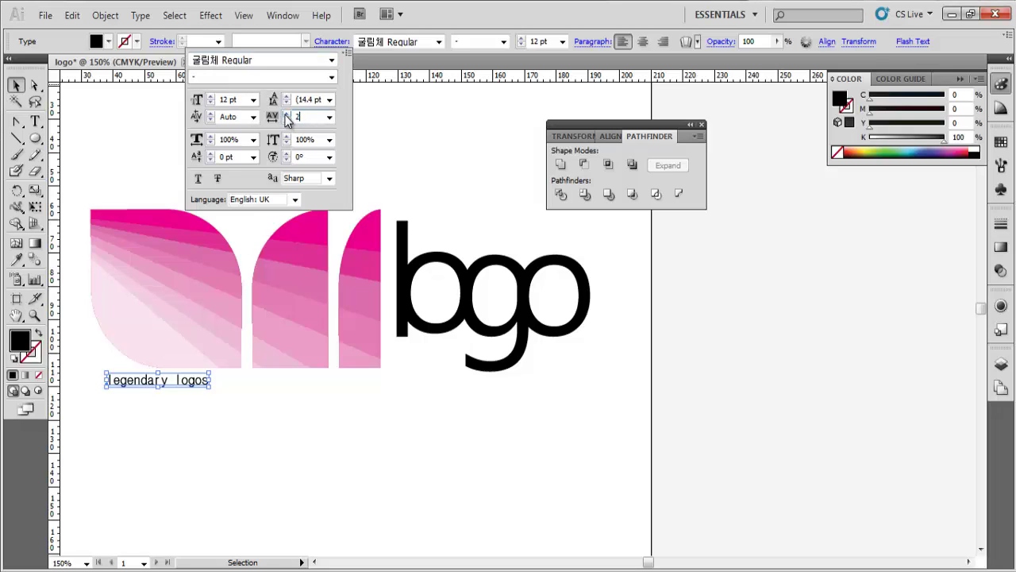
pyautogui.press('Return')
# Step: Set the tagline's tracking to 500
pyautogui.click(330, 42)
pyautogui.doubleClick(314, 114)
pyautogui.write('500')
pyautogui.press('Return')
# Step: Set the tagline's tracking to 1000
pyautogui.click(317, 44)
pyautogui.moveTo(312, 116); pyautogui.dragTo(249, 81)
pyautogui.write('1000')
pyautogui.press('Return')
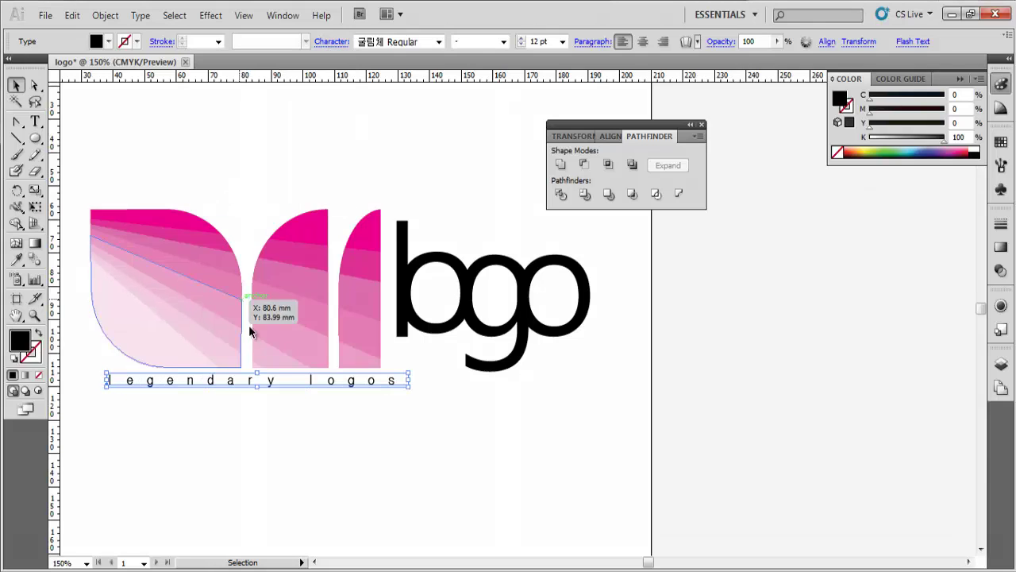
# Step: Move the tagline from below the leaves to just above their top edge, aligned with the first leaf's outer side
pyautogui.click(274, 412)
pyautogui.moveTo(276, 375); pyautogui.dragTo(256, 202)
pyautogui.click(412, 382)
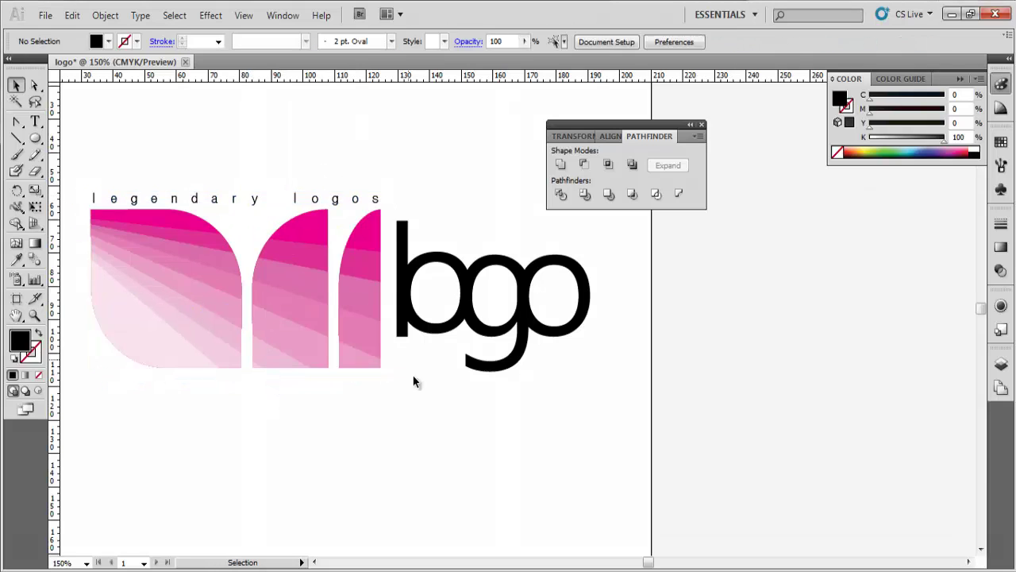
# Step: Raise the tagline slightly to widen its gap above the leaves
pyautogui.scroll(-2, 381, 381)
pyautogui.moveTo(414, 397); pyautogui.dragTo(389, 385)
pyautogui.scroll(1, 389, 385)
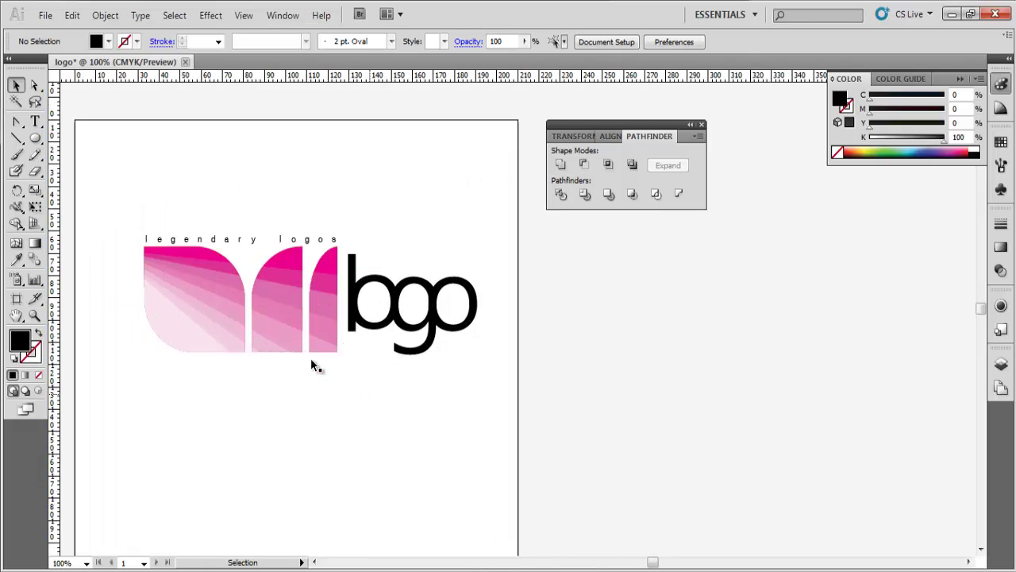
pyautogui.moveTo(260, 253); pyautogui.dragTo(295, 244)
pyautogui.click(392, 439)
pyautogui.click(466, 433)
pyautogui.click(403, 315)
# Step: Resize the artboard around the logo to about 247 mm wide and 109 mm high
pyautogui.scroll(-2, 348, 378)
pyautogui.scroll(3, 407, 388)
pyautogui.moveTo(435, 372); pyautogui.dragTo(568, 424)
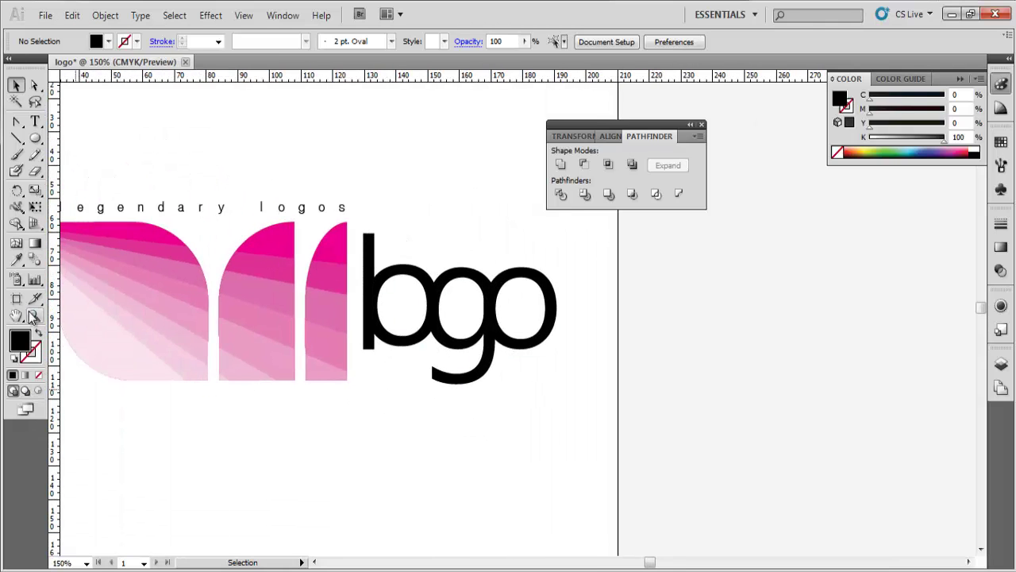
pyautogui.click(17, 299)
pyautogui.scroll(-3, 529, 356)
pyautogui.moveTo(433, 480); pyautogui.dragTo(433, 300)
pyautogui.moveTo(524, 225); pyautogui.dragTo(559, 225)
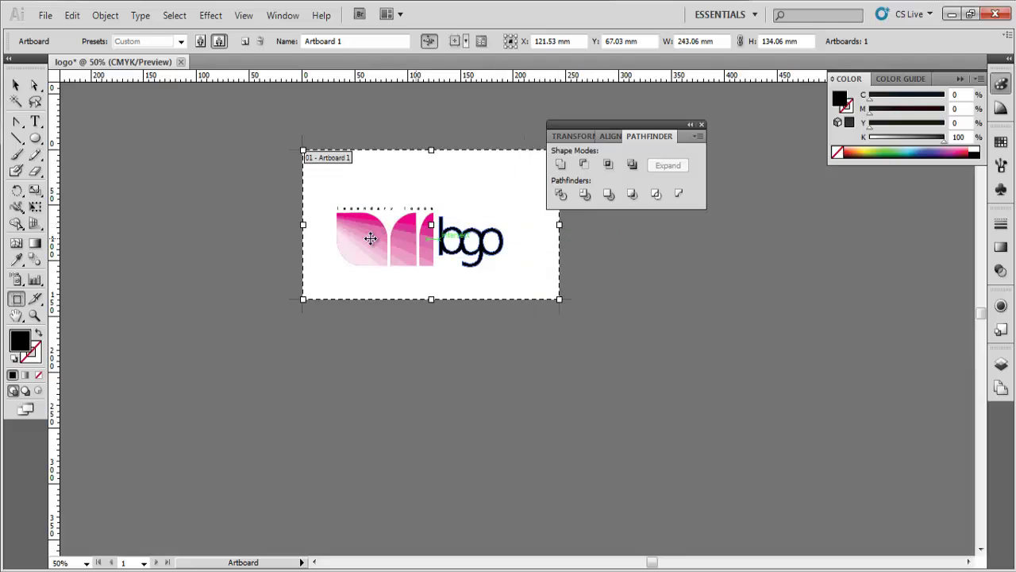
pyautogui.moveTo(431, 150); pyautogui.dragTo(431, 179)
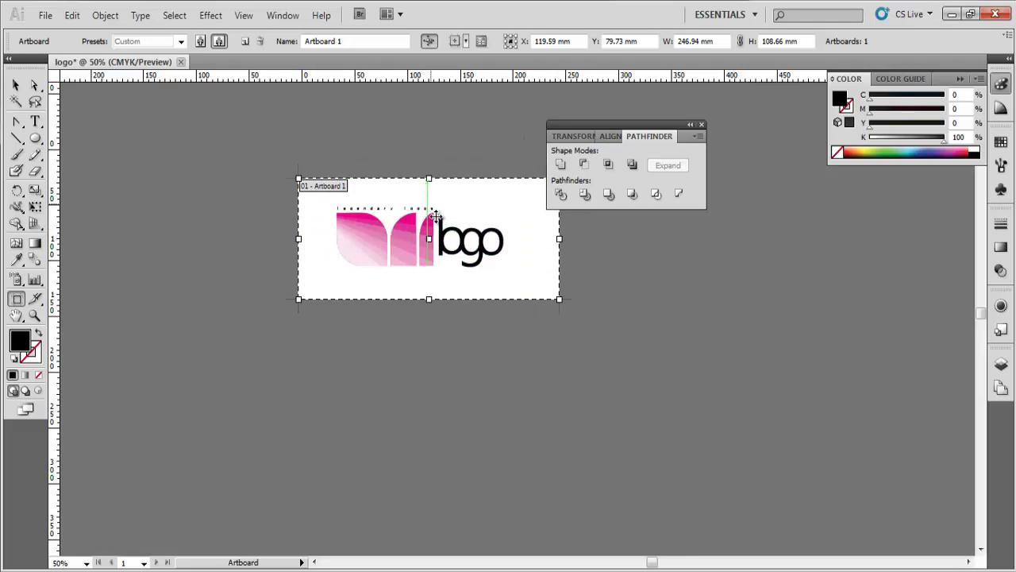